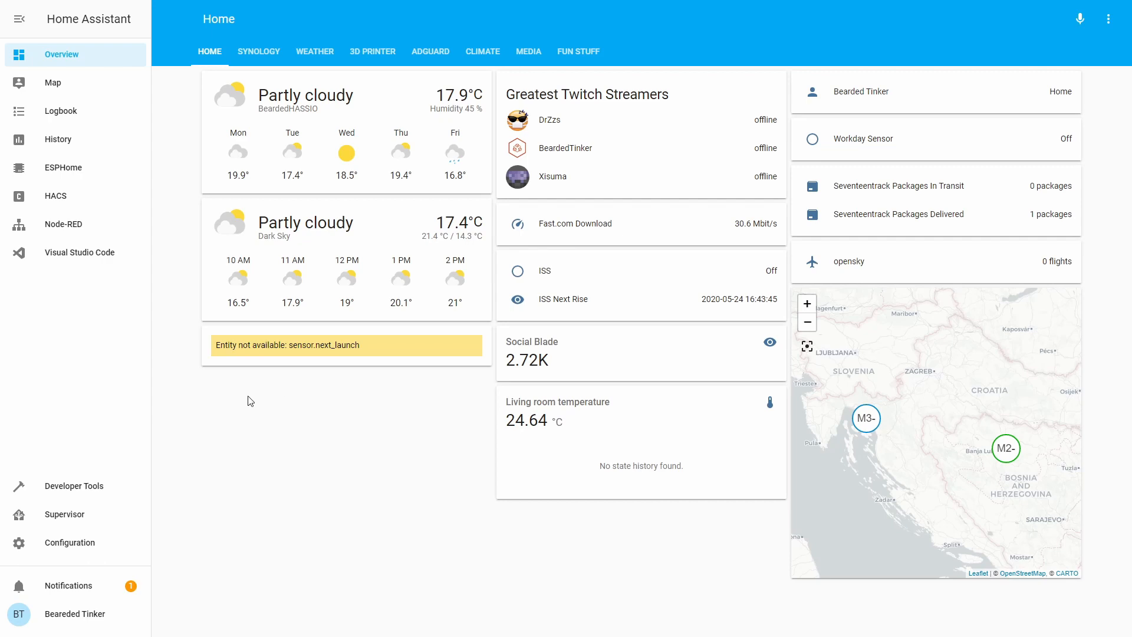
Set up the Global Disaster Alert and Coordination System (GDACS) integration with a radius of 500
{"action": "left_click", "coordinate": [111, 548]}
{"action": "left_click", "coordinate": [653, 176]}
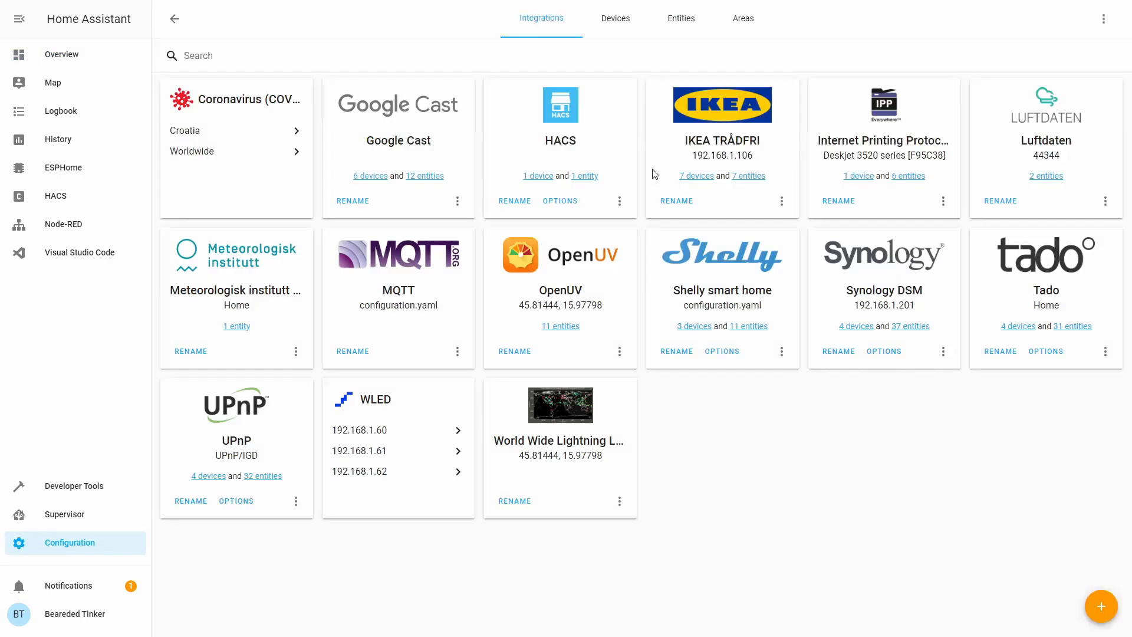
{"action": "left_click", "coordinate": [1100, 606]}
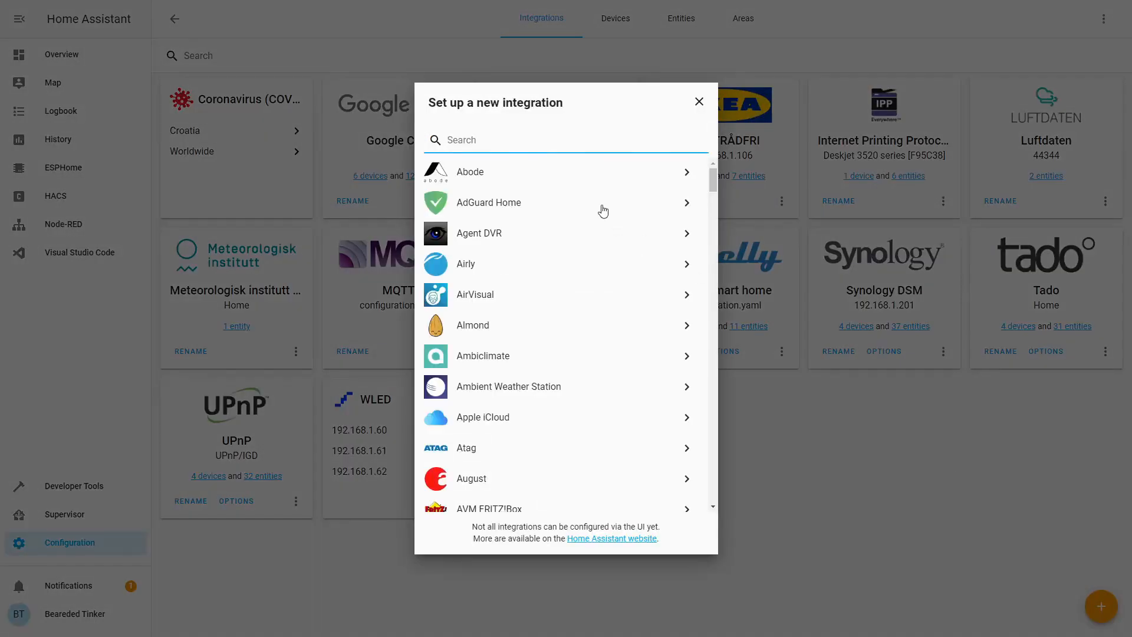
{"action": "type", "text": "gd"}
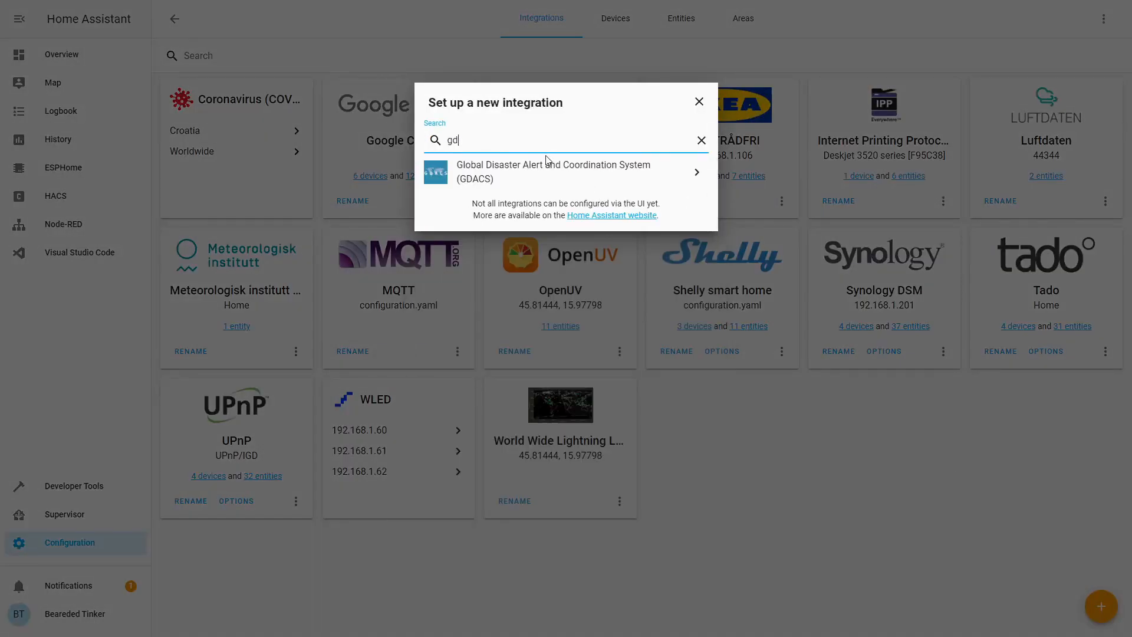
{"action": "left_click", "coordinate": [546, 169]}
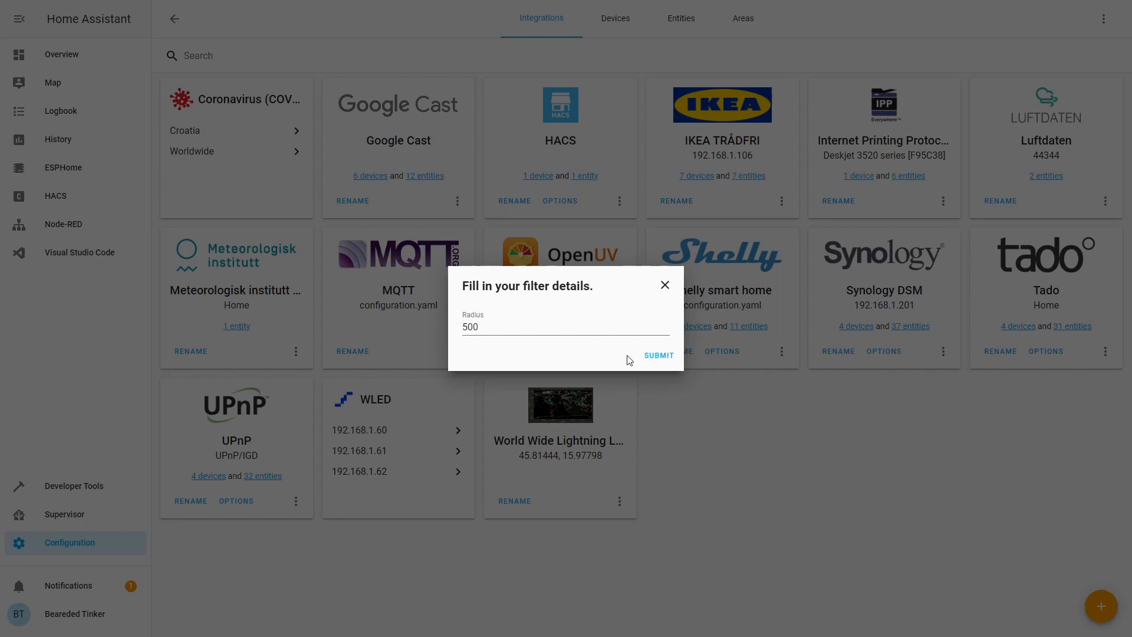
{"action": "left_click", "coordinate": [661, 354]}
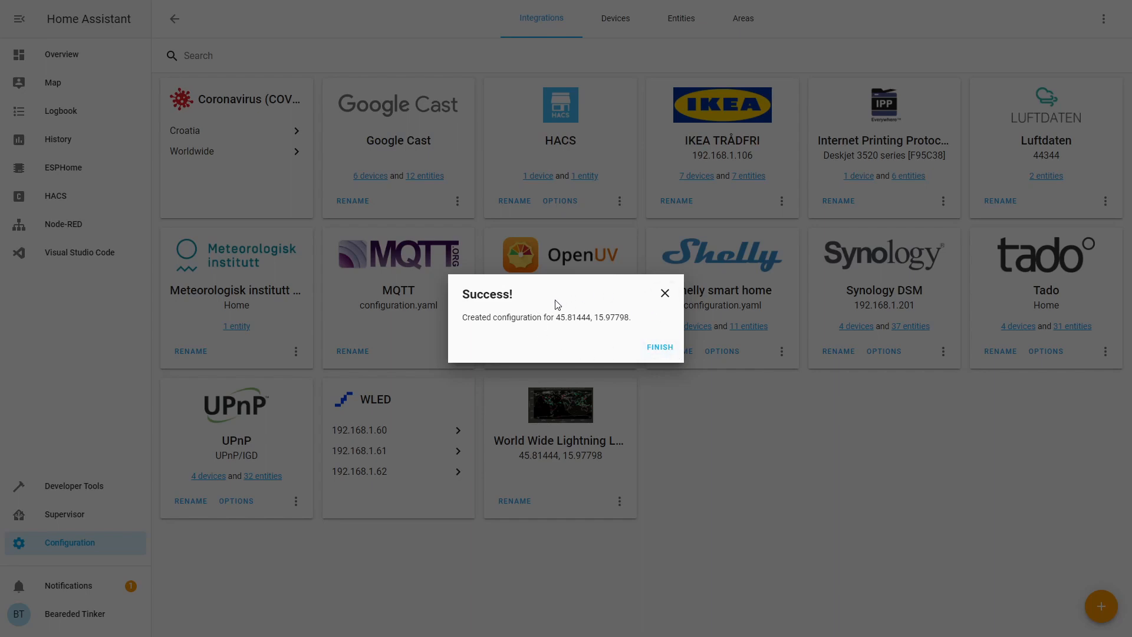
{"action": "left_click", "coordinate": [652, 351]}
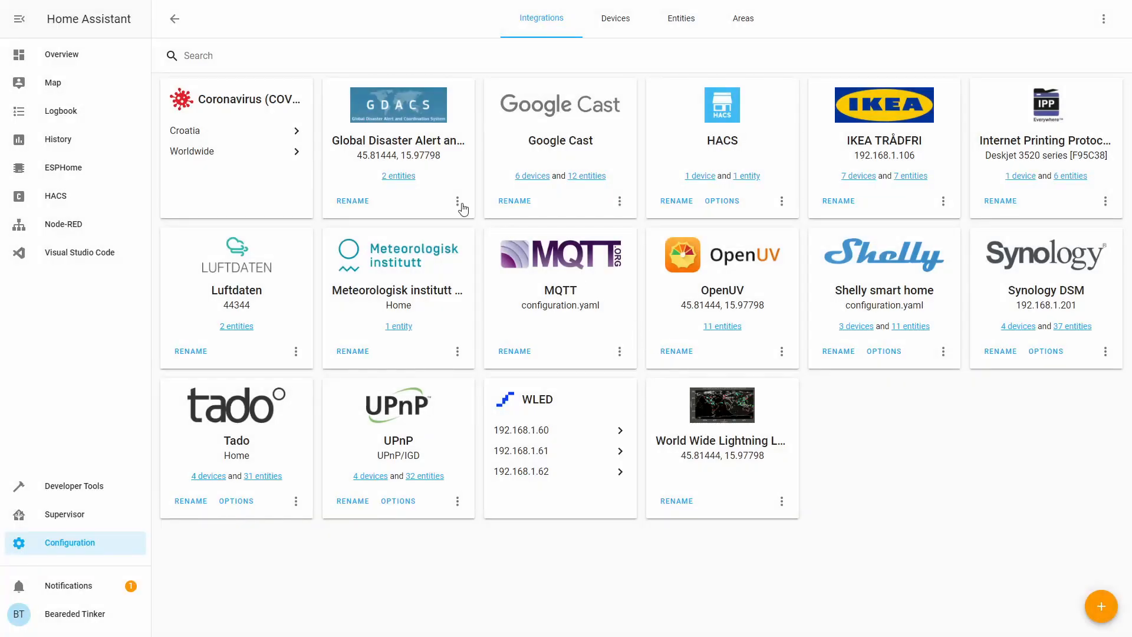
List the GDACS integration's entities and look up the state and attributes of geo_location.volcano_etna in the developer tools
{"action": "left_click", "coordinate": [399, 177]}
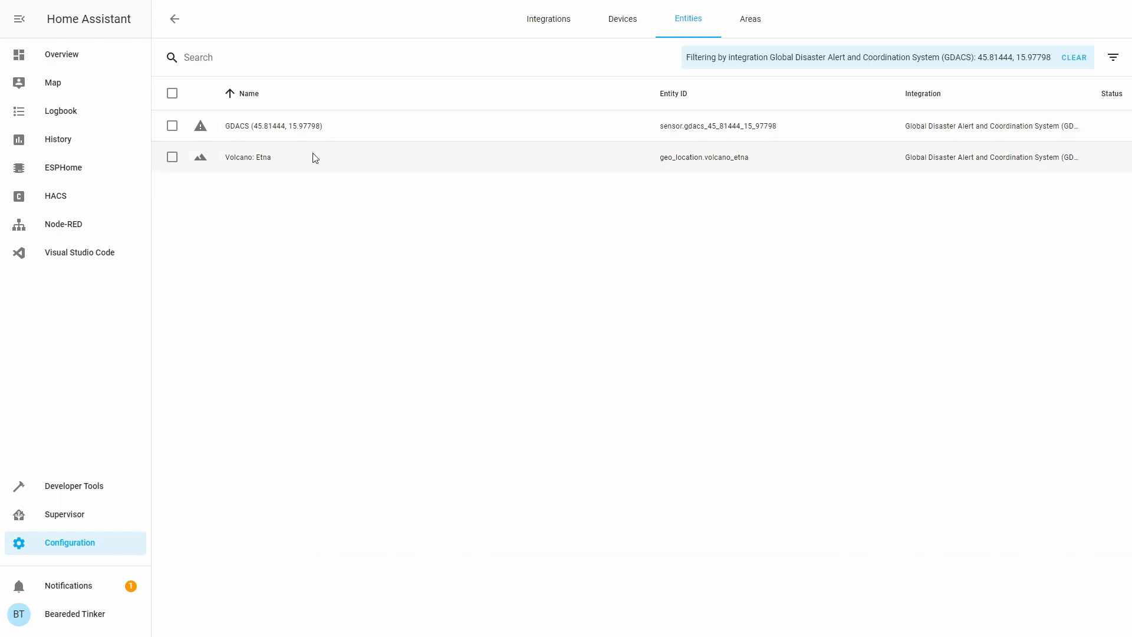
{"action": "left_click", "coordinate": [59, 486]}
{"action": "left_click", "coordinate": [213, 53]}
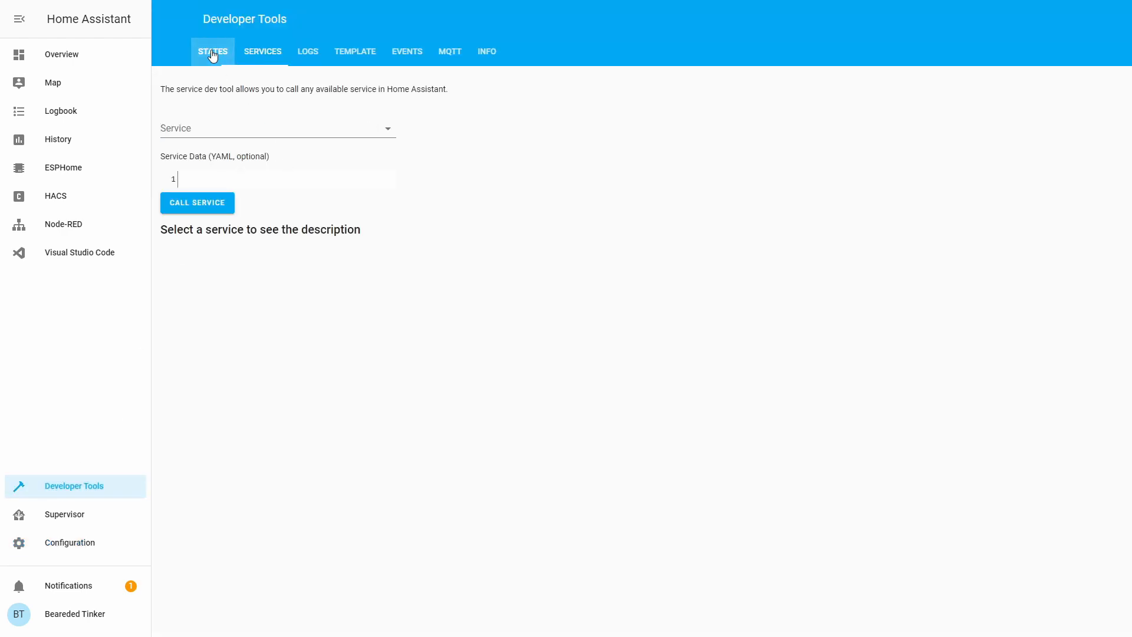
{"action": "left_click", "coordinate": [241, 139]}
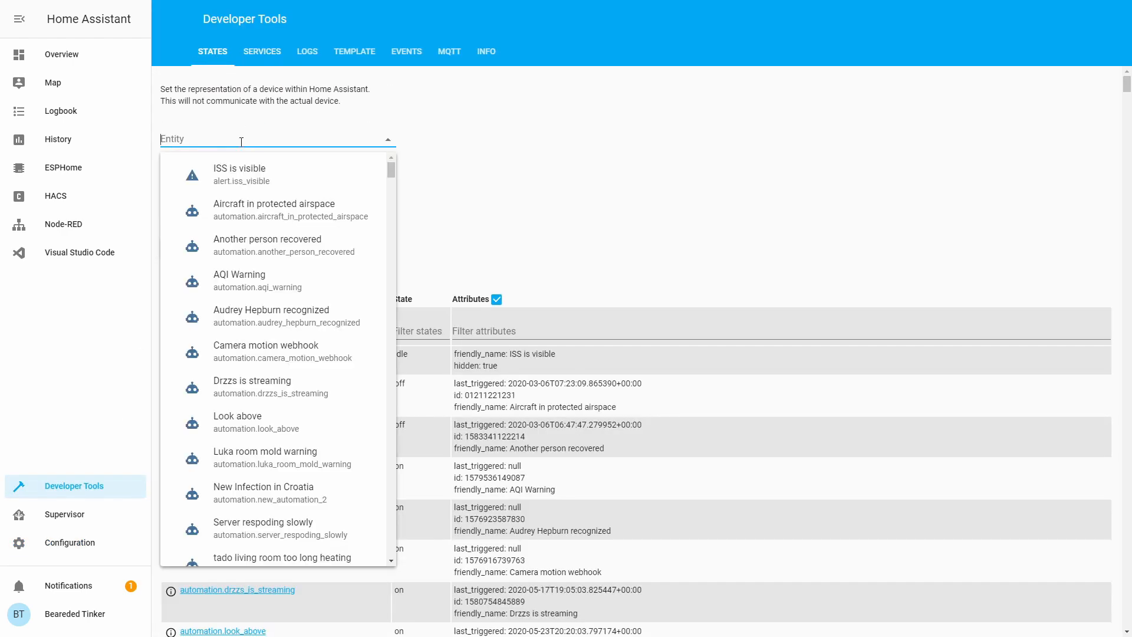
{"action": "type", "text": "etn"}
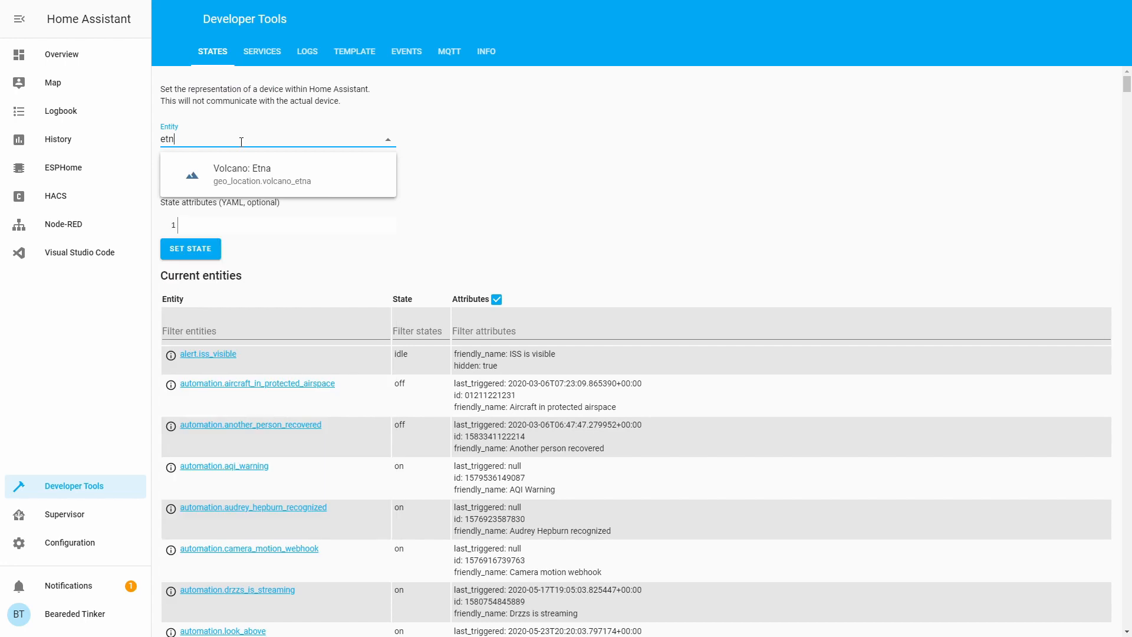
{"action": "left_click", "coordinate": [253, 171]}
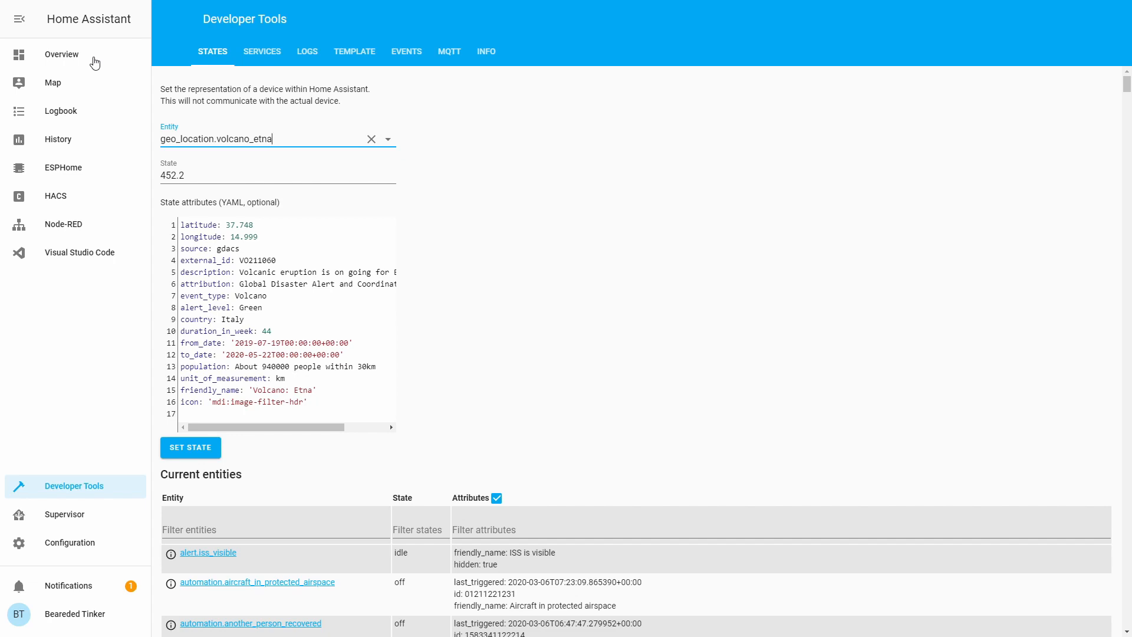
Inspect the details of the Volcano: Etna marker on the map and close them
{"action": "left_click", "coordinate": [95, 92]}
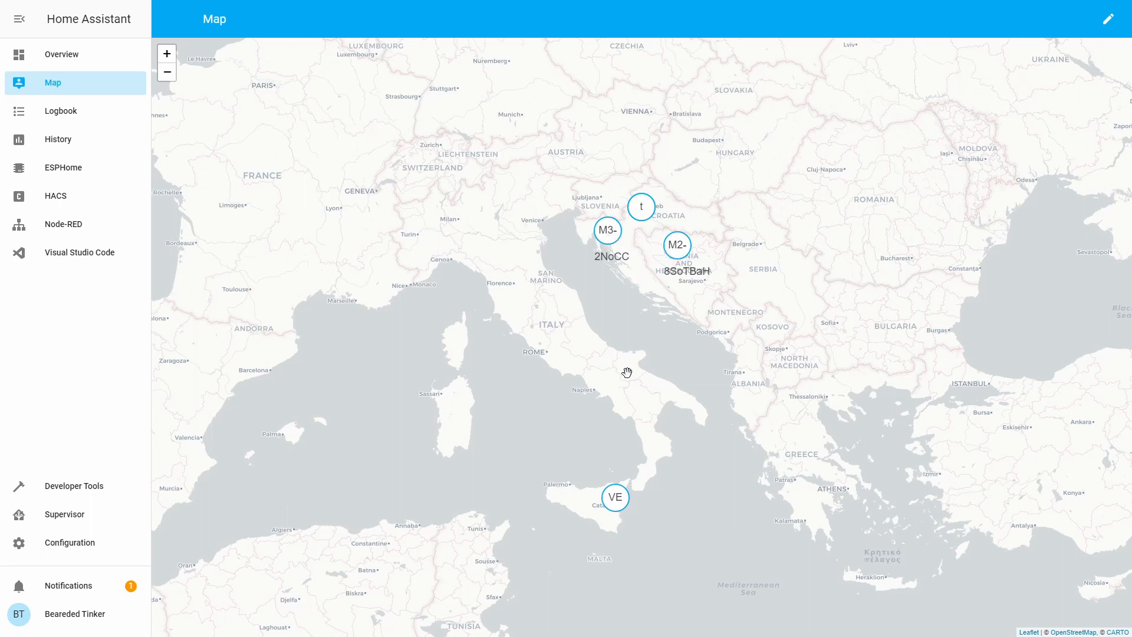
{"action": "left_click", "coordinate": [618, 497]}
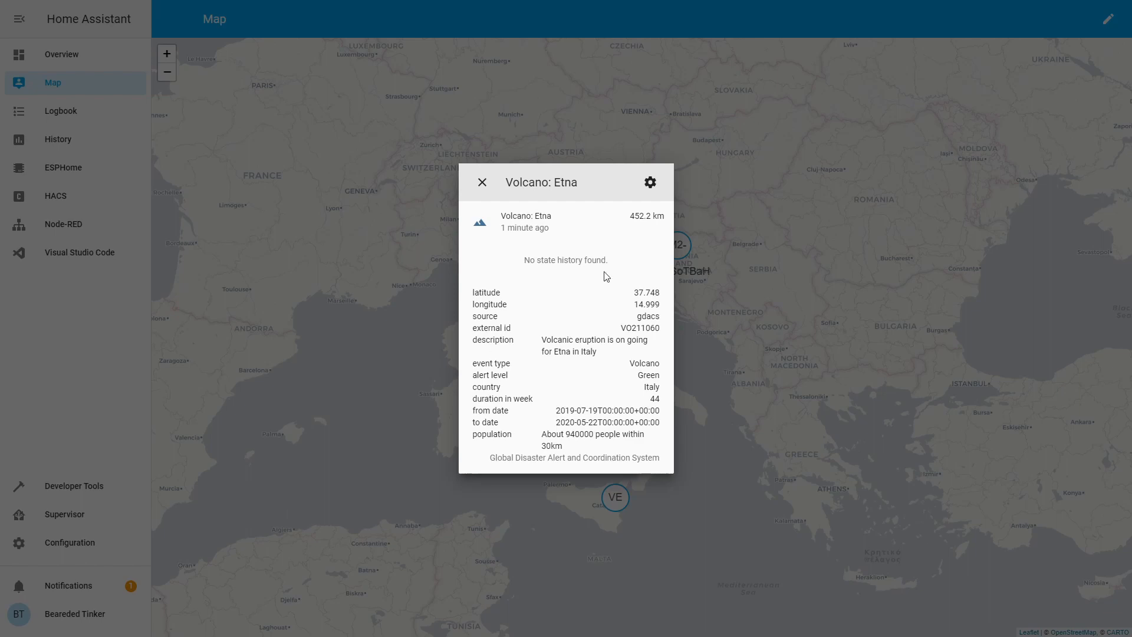
{"action": "left_click", "coordinate": [481, 182]}
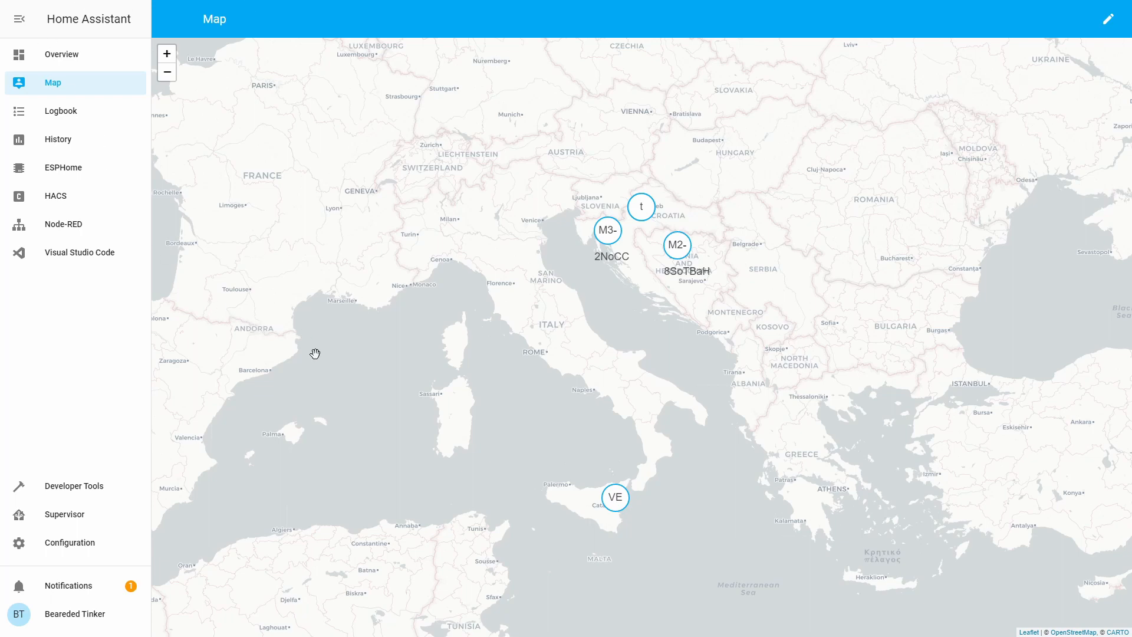
Delete the Global Disaster Alert and Coordination System integration from the configured integrations
{"action": "left_click", "coordinate": [88, 543]}
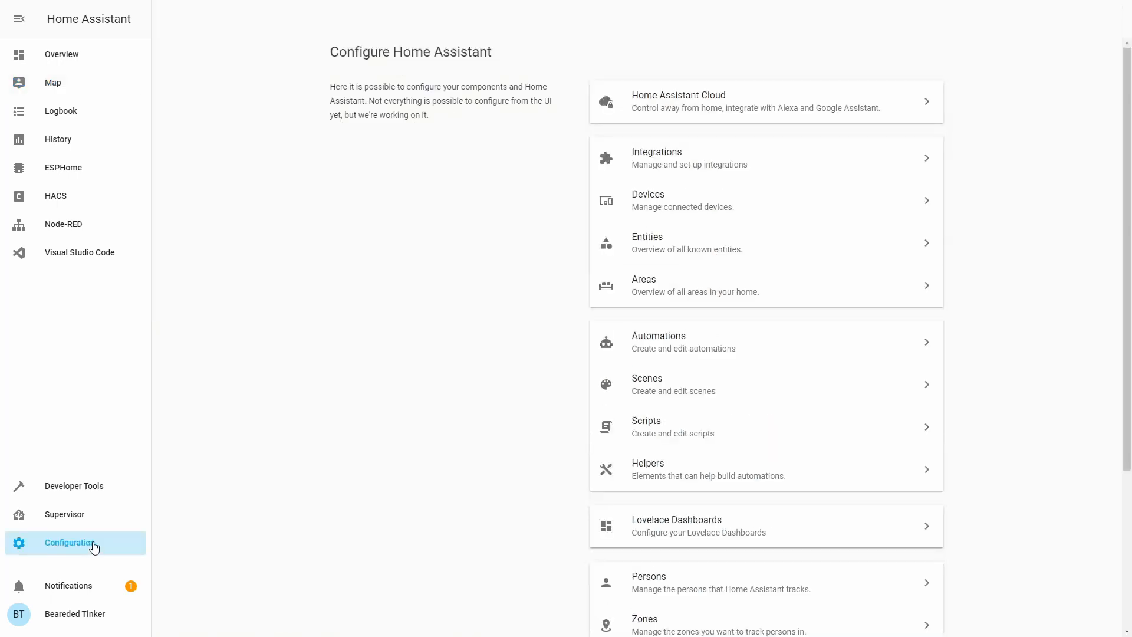
{"action": "left_click", "coordinate": [678, 161]}
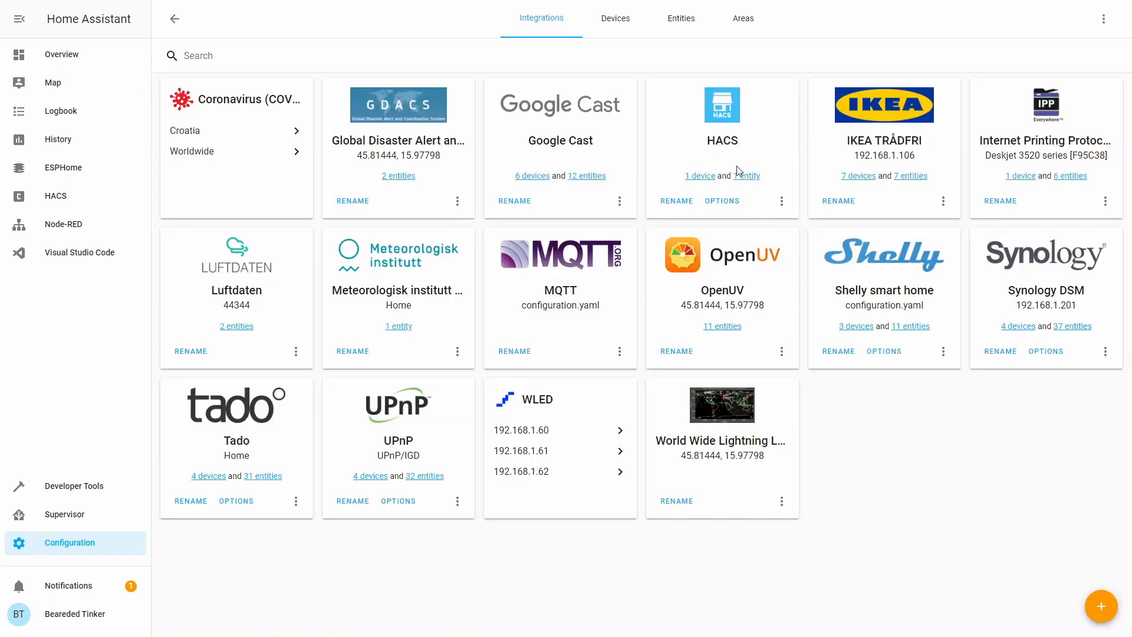
{"action": "left_click", "coordinate": [457, 201]}
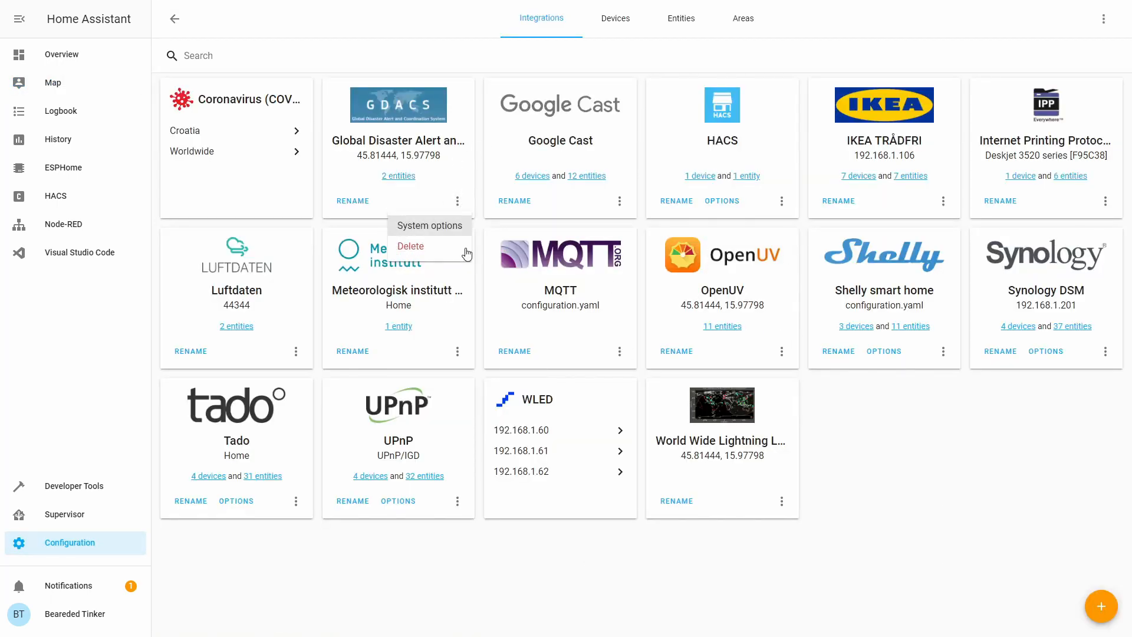
{"action": "left_click", "coordinate": [437, 258]}
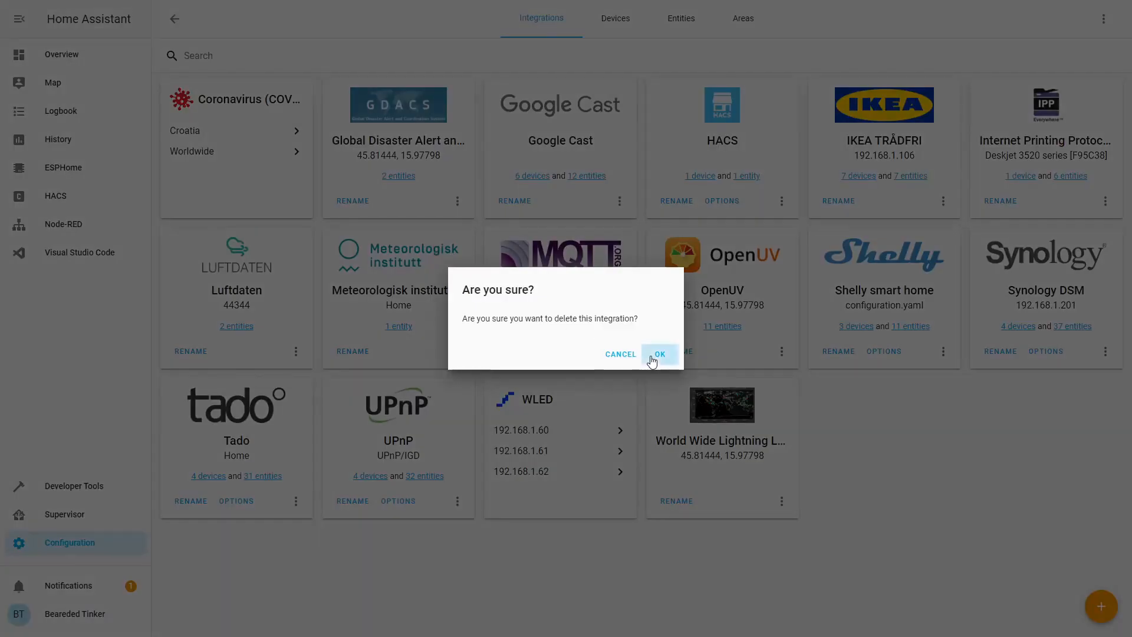
{"action": "left_click", "coordinate": [653, 353]}
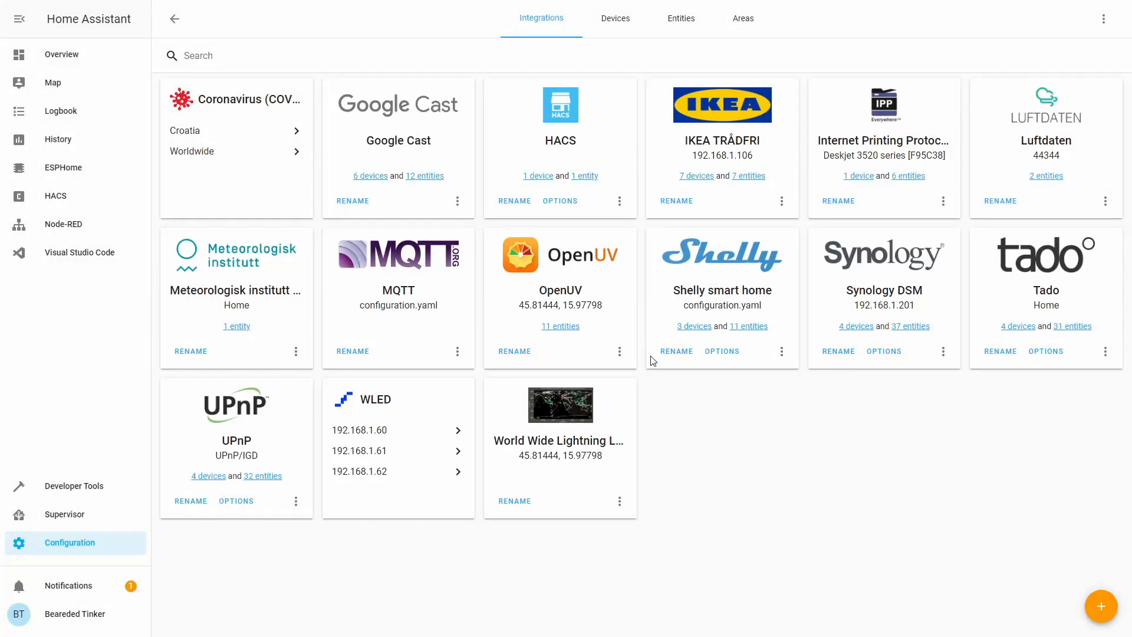
Open configuration.yaml in Visual Studio Code and add the comment "# GDACS" on a new line at the end of the file
{"action": "left_click", "coordinate": [85, 266]}
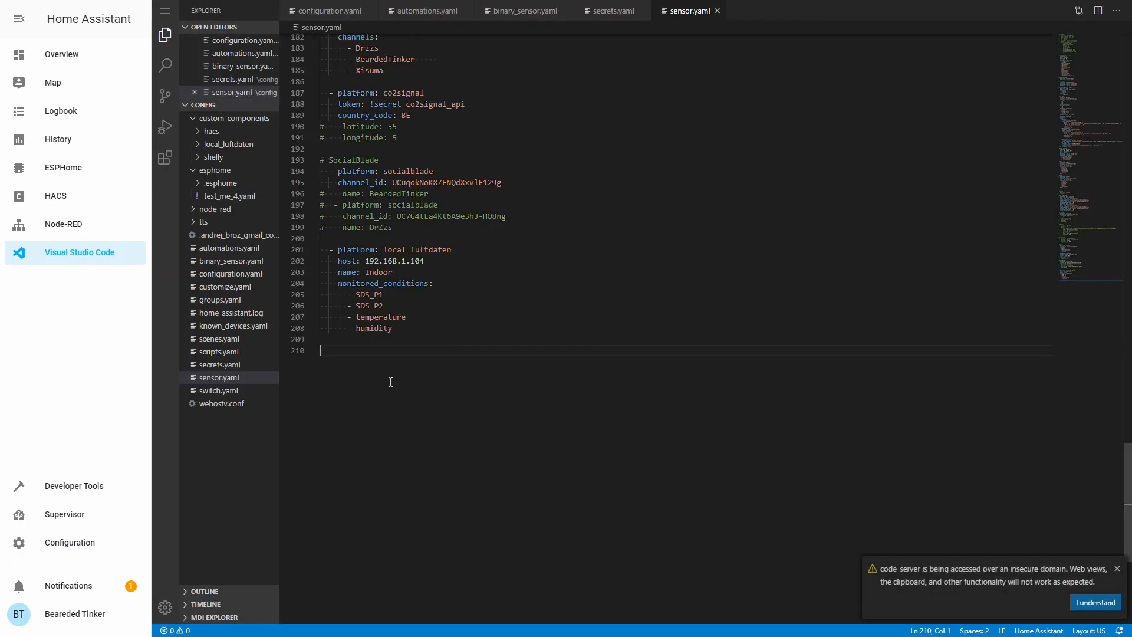
{"action": "left_click", "coordinate": [230, 273]}
{"action": "scroll", "coordinate": [455, 315], "scroll_direction": "down", "scroll_amount": 19}
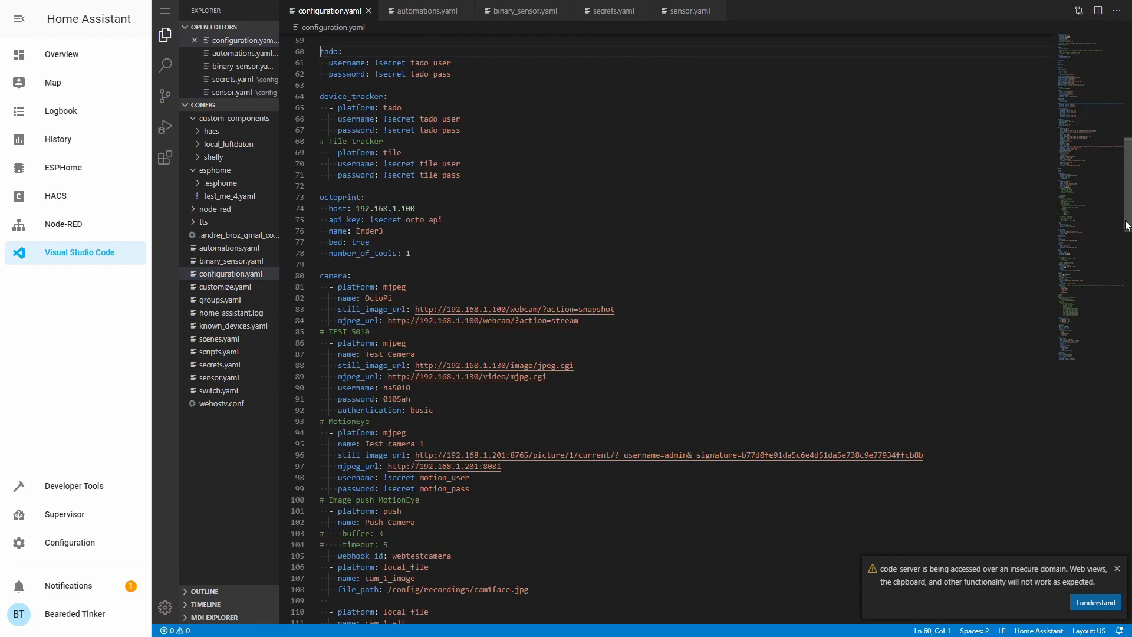
{"action": "scroll", "coordinate": [710, 338], "scroll_direction": "down", "scroll_amount": 20}
{"action": "left_click", "coordinate": [711, 338]}
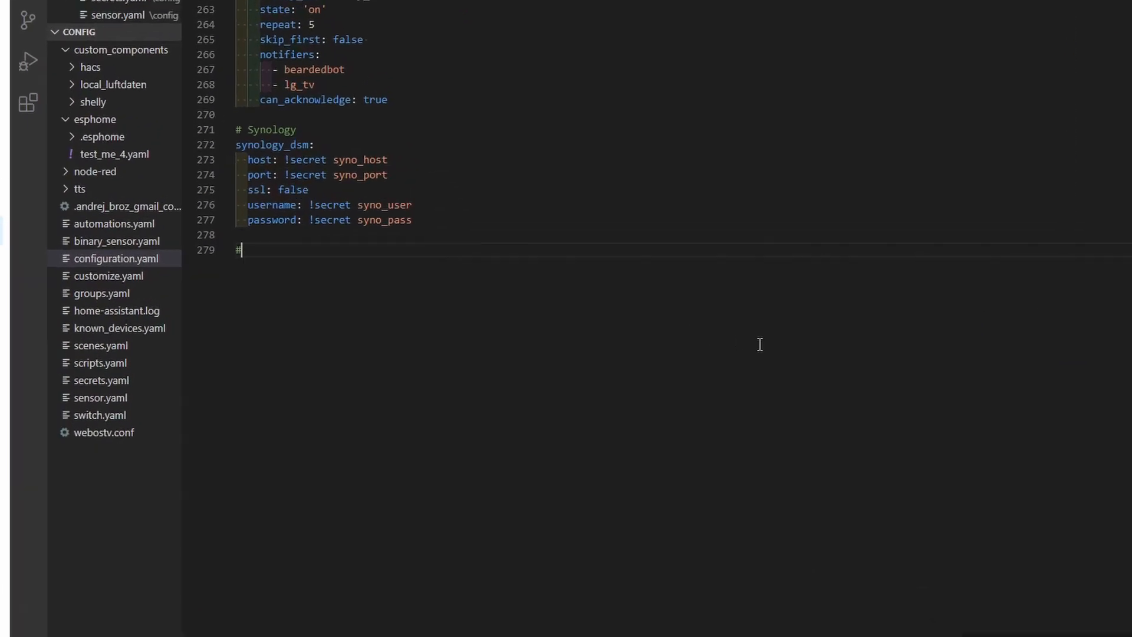
{"action": "type", "text": "GDACS"}
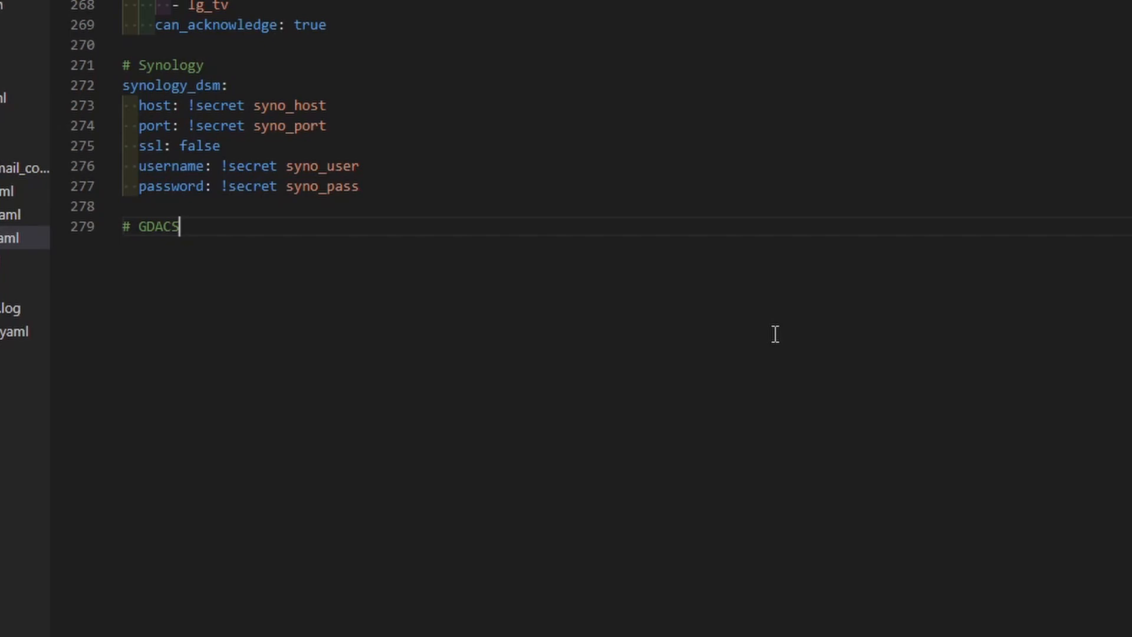
{"action": "key", "text": "Return"}
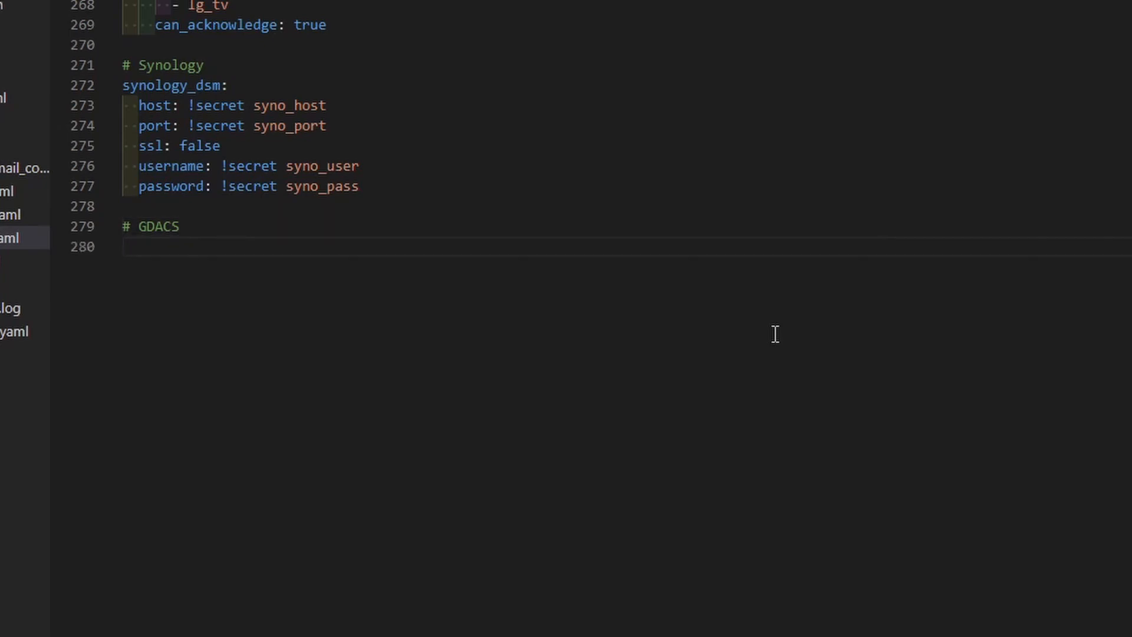
Add a "gdacs:" entry below the comment with a nested "categories:" key
{"action": "type", "text": "gdacs:"}
{"action": "key", "text": "Return"}
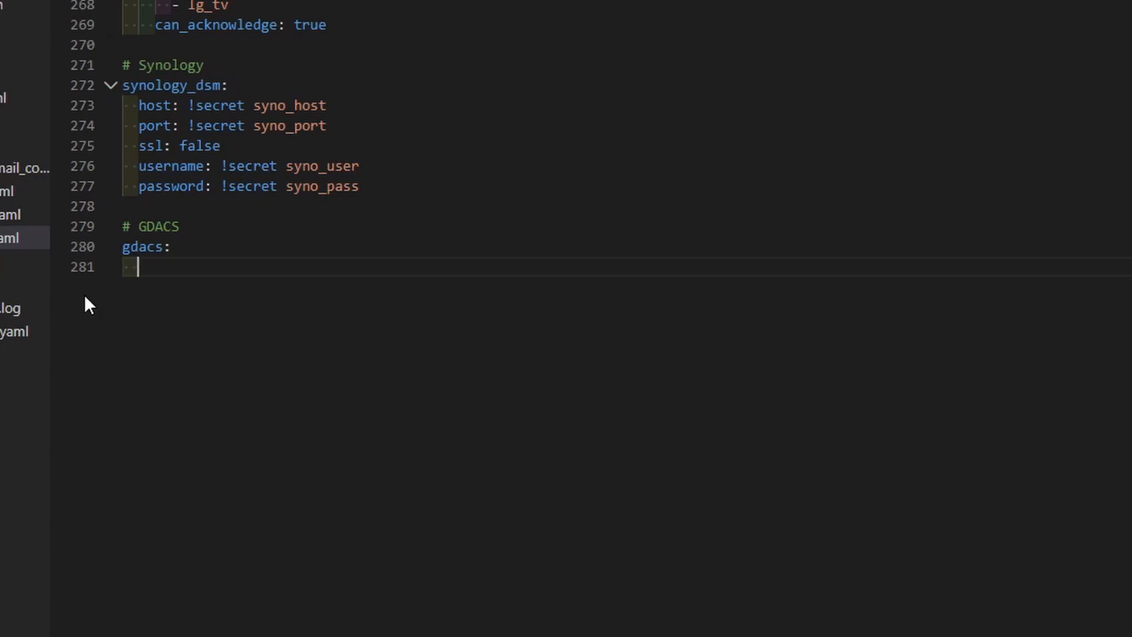
{"action": "type", "text": "categories:"}
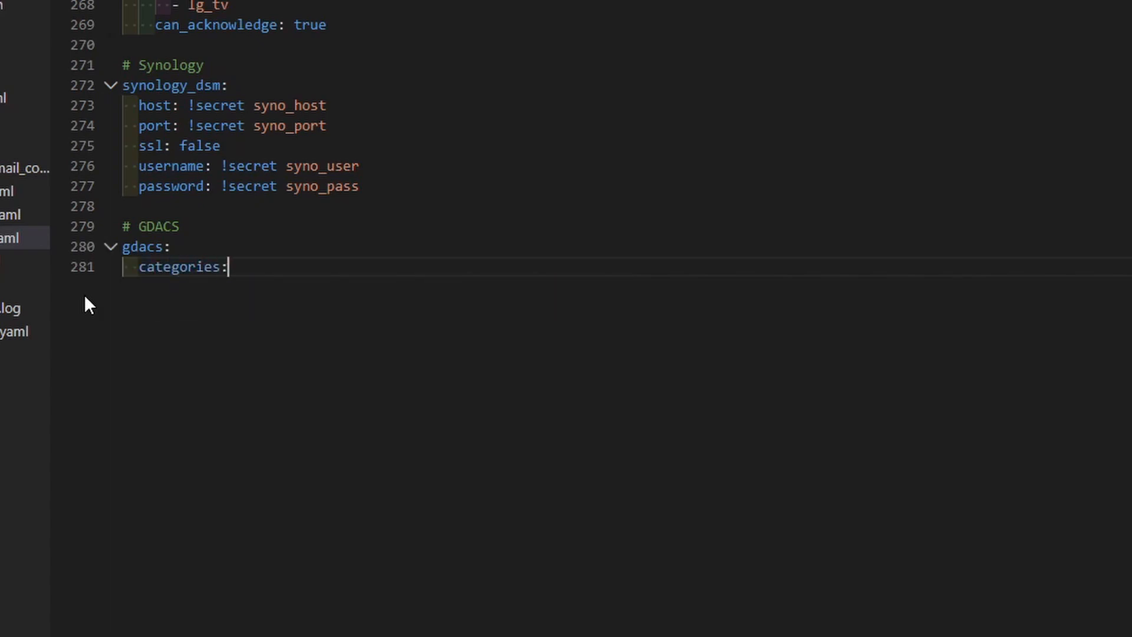
{"action": "key", "text": "Return"}
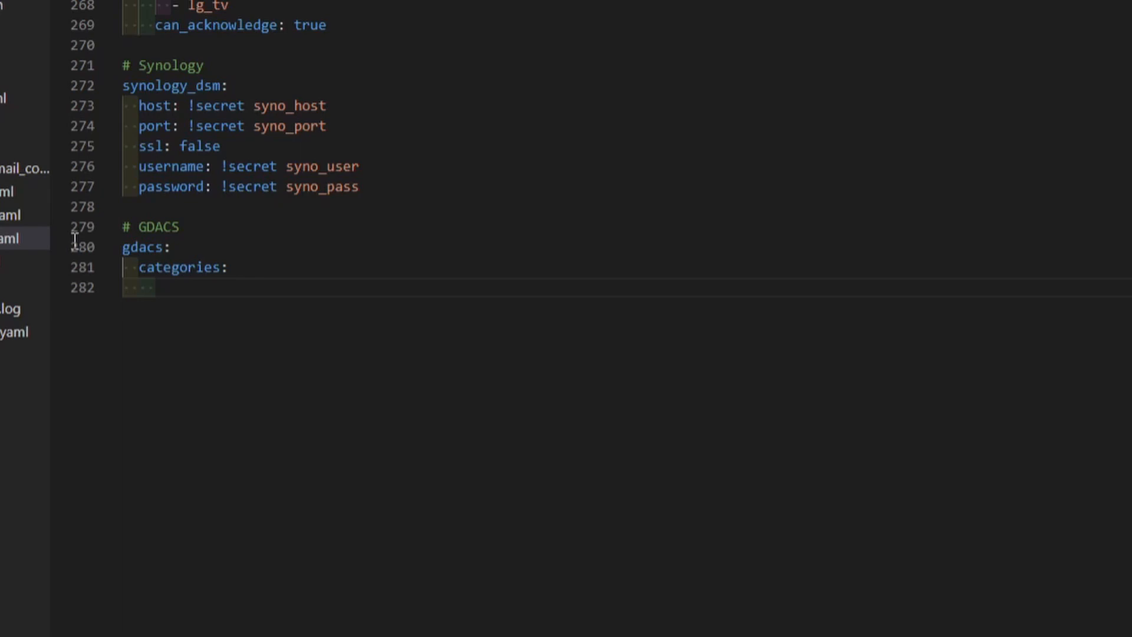
List Drought and Earthquake as the first two items under the GDACS categories
{"action": "type", "text": "-"}
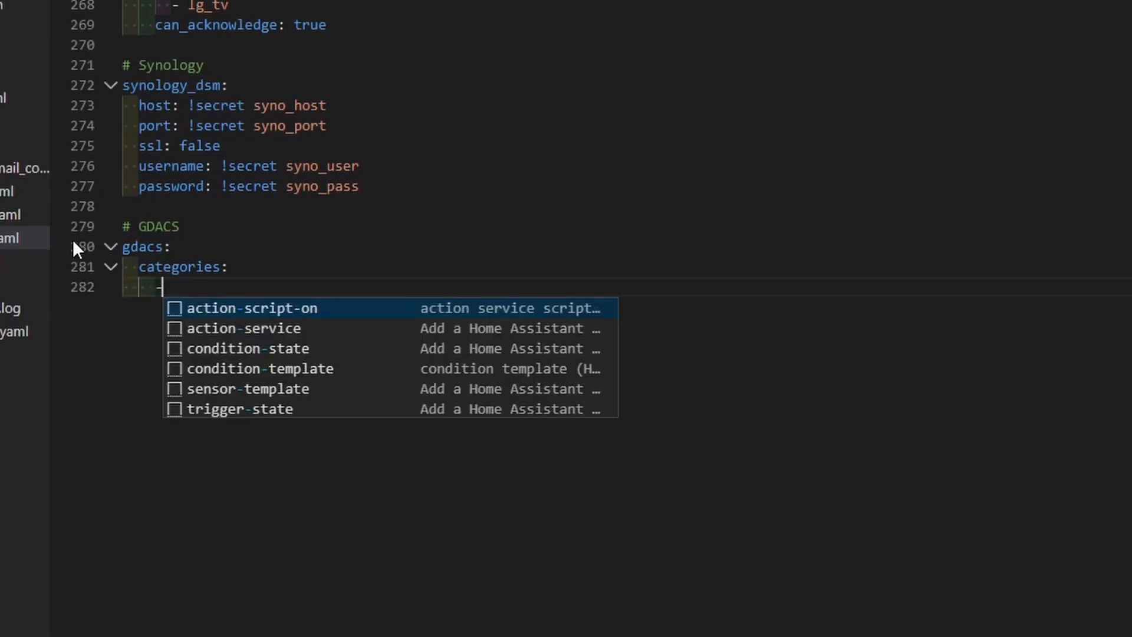
{"action": "type", "text": " Drou"}
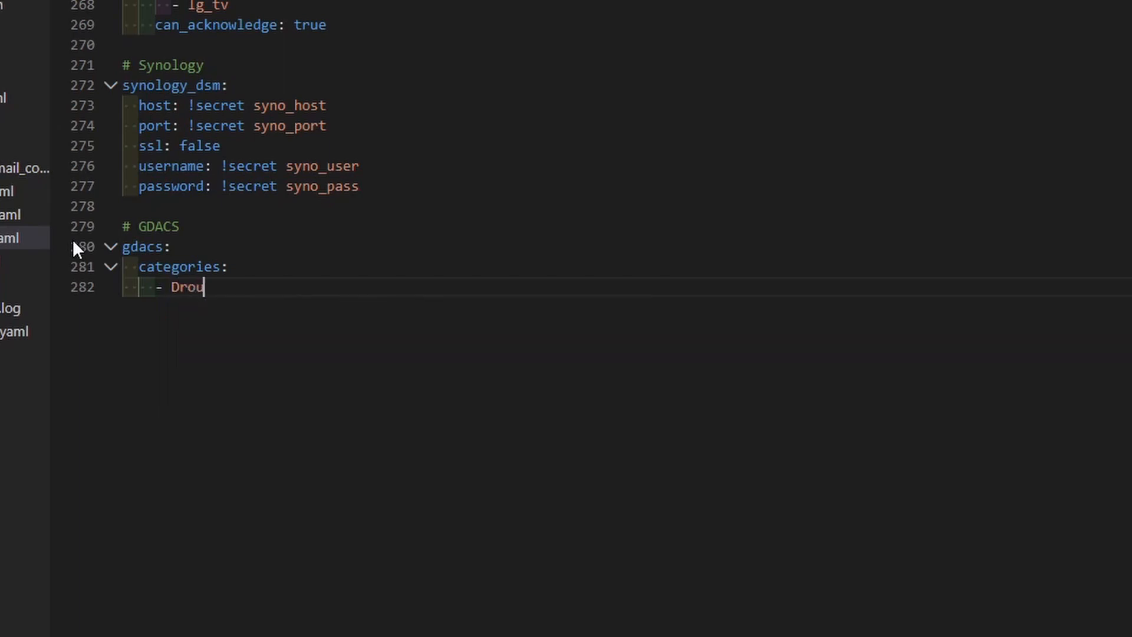
{"action": "type", "text": "ght"}
{"action": "key", "text": "Return"}
{"action": "key", "text": "Tab"}
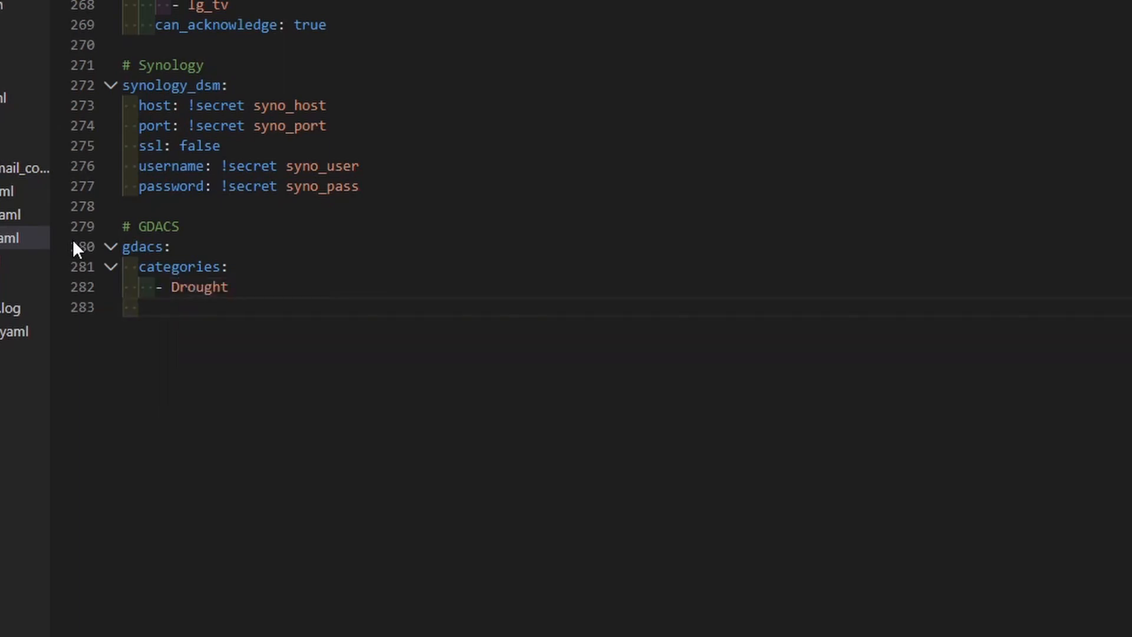
{"action": "key", "text": "Tab"}
{"action": "type", "text": "- Ear"}
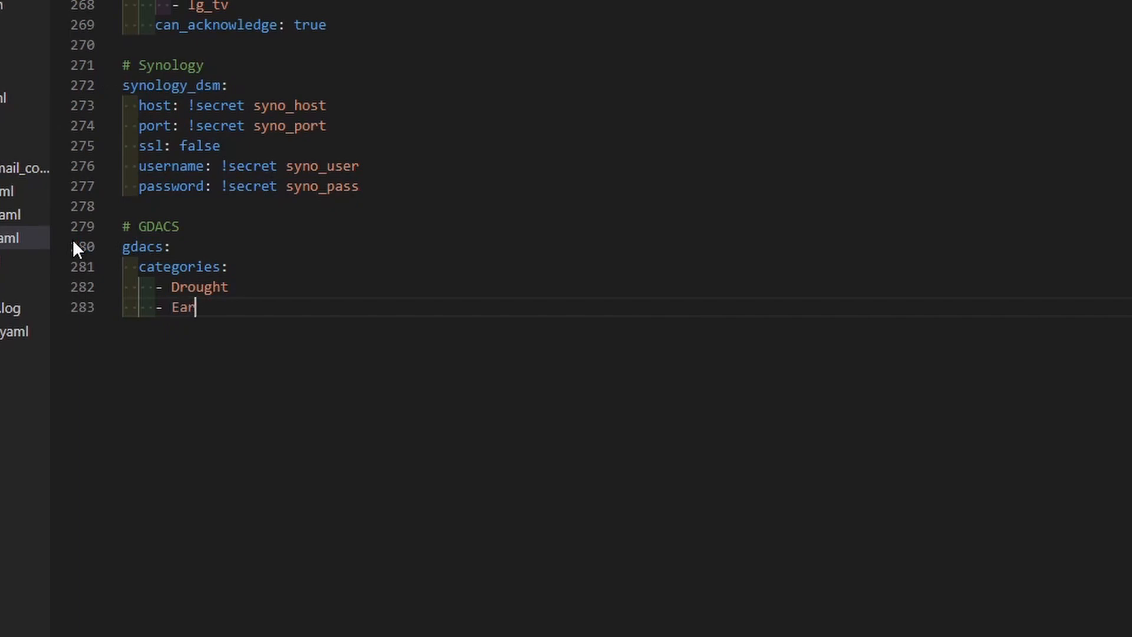
{"action": "type", "text": "thquake"}
{"action": "key", "text": "Return"}
Add Flood as the third item in the GDACS categories list
{"action": "key", "text": "Tab"}
{"action": "key", "text": "Tab"}
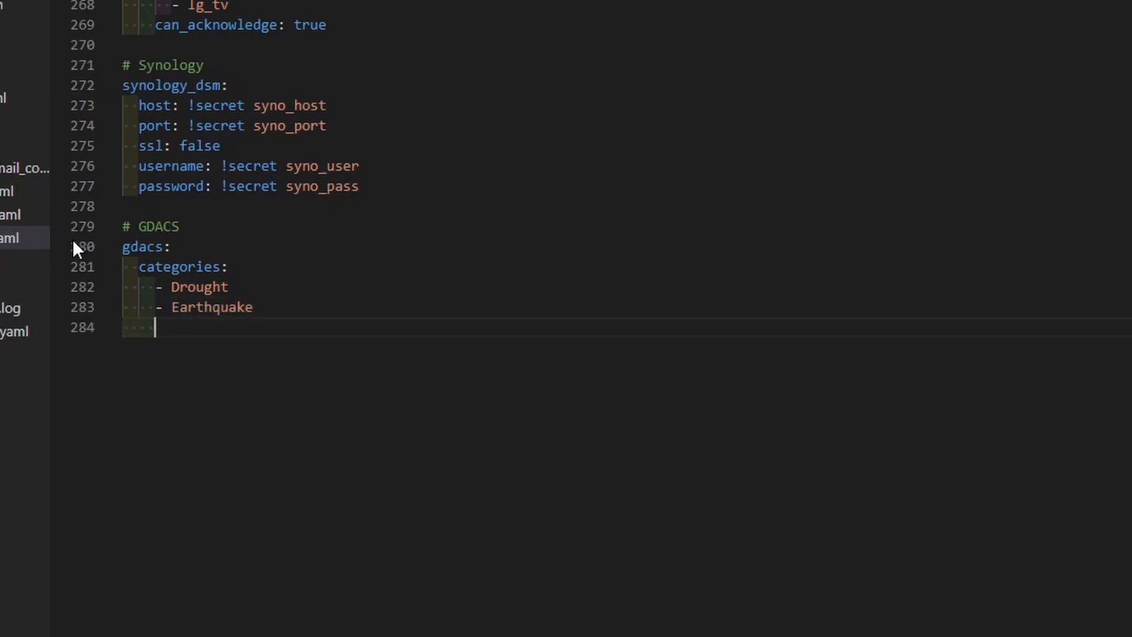
{"action": "type", "text": "- Flood"}
{"action": "key", "text": "Return"}
Add Tropical Cyclone below Flood in the GDACS categories list
{"action": "key", "text": "Tab"}
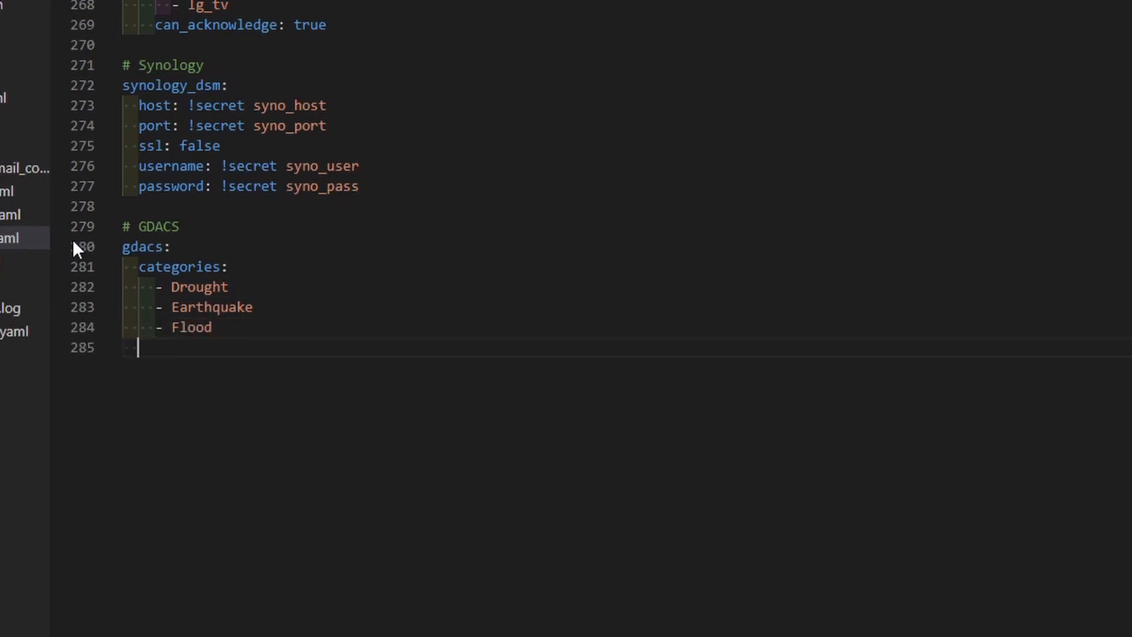
{"action": "key", "text": "Tab"}
{"action": "type", "text": "- To"}
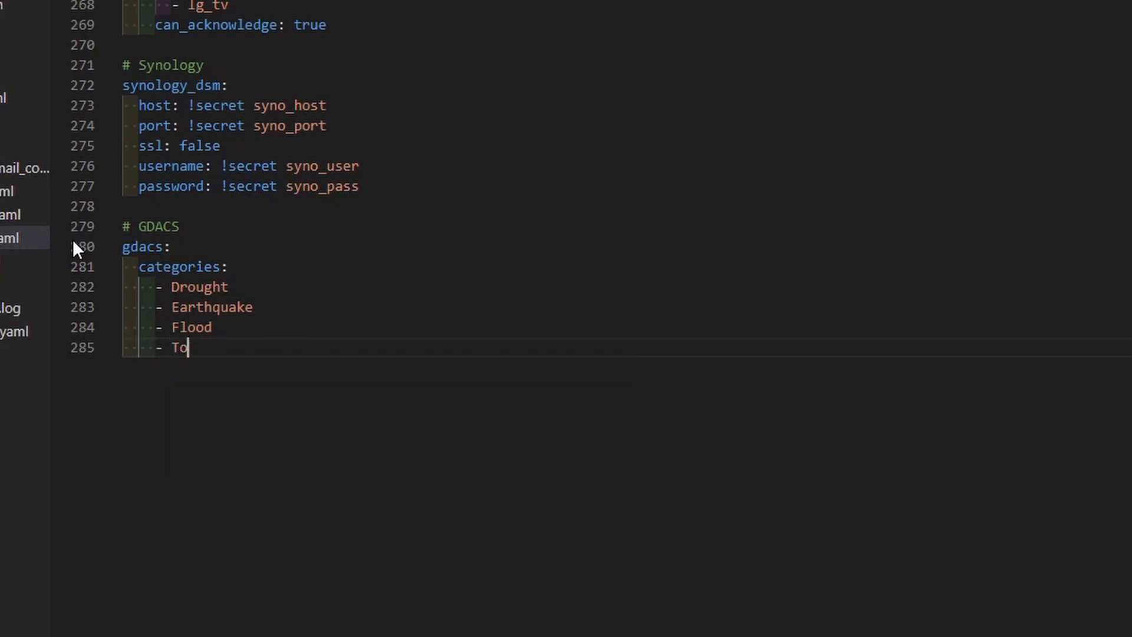
{"action": "key", "text": "BackSpace"}
{"action": "type", "text": "ropical S"}
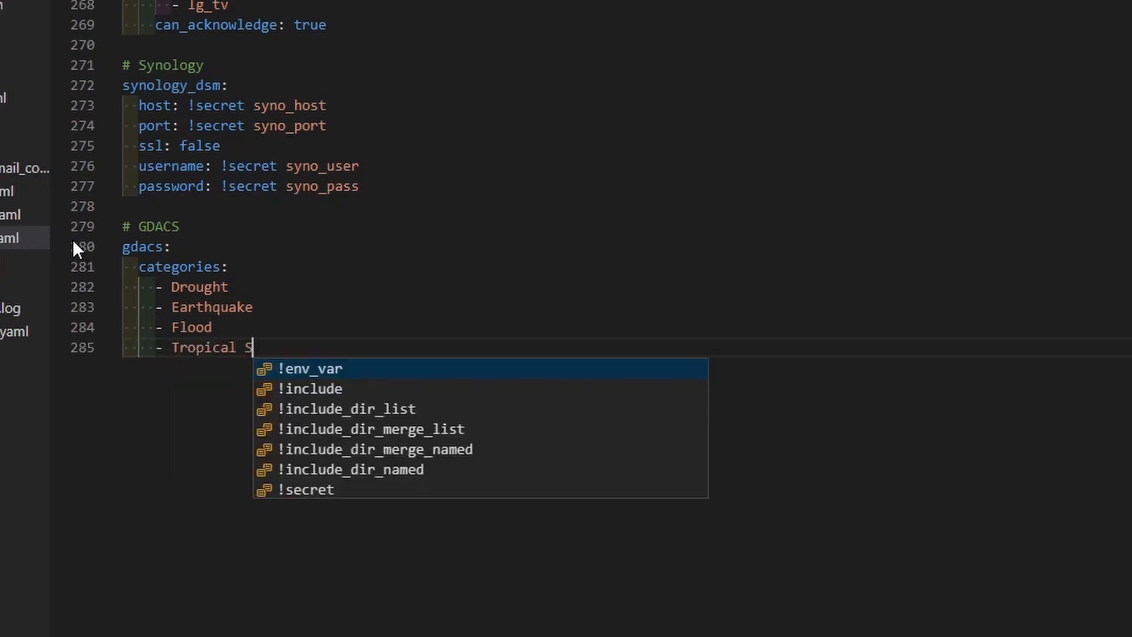
{"action": "type", "text": "y"}
{"action": "key", "text": "BackSpace"}
{"action": "key", "text": "BackSpace"}
{"action": "type", "text": "Cycl"}
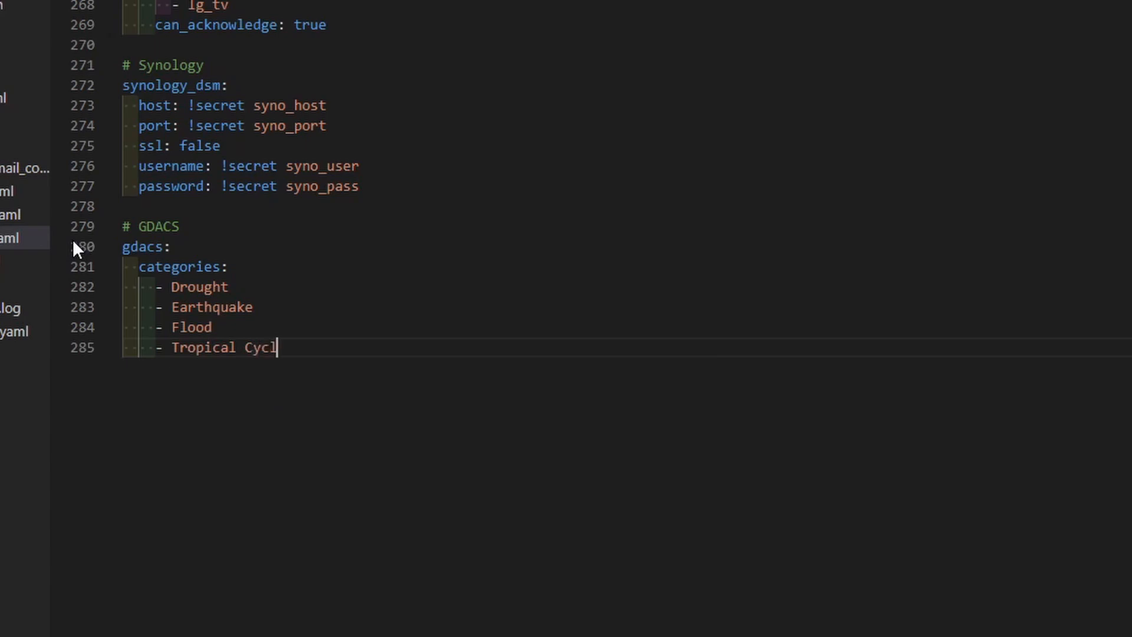
{"action": "type", "text": "one"}
{"action": "key", "text": "Return"}
Complete the GDACS categories list with the items Tsunami and Volcano
{"action": "key", "text": "Tab"}
{"action": "key", "text": "Tab"}
{"action": "type", "text": "-"}
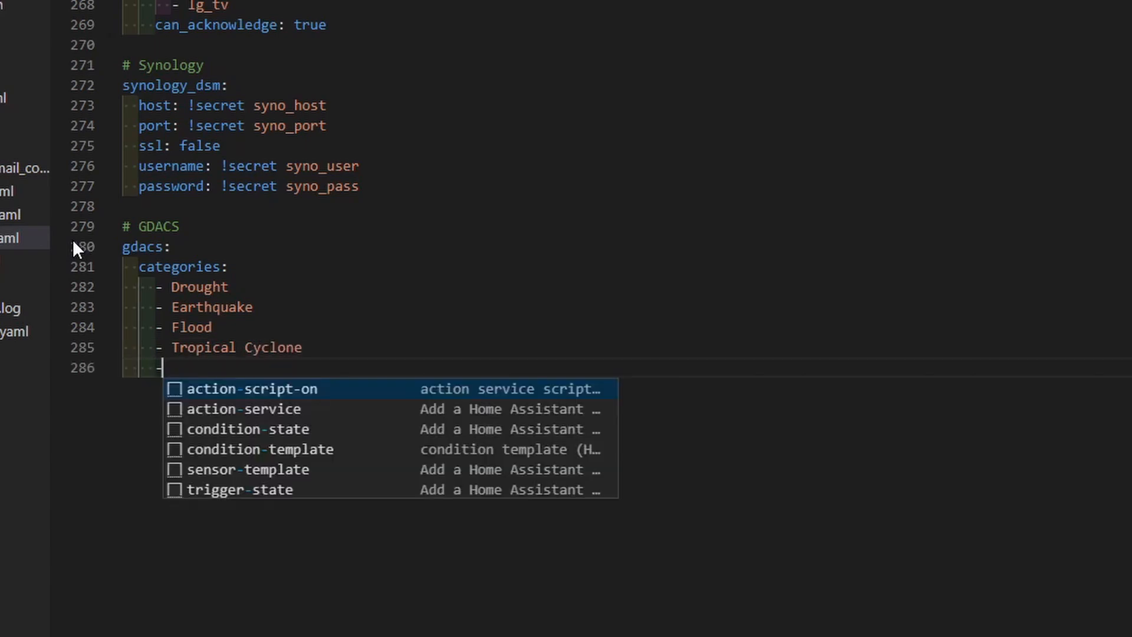
{"action": "type", "text": " Tsuna"}
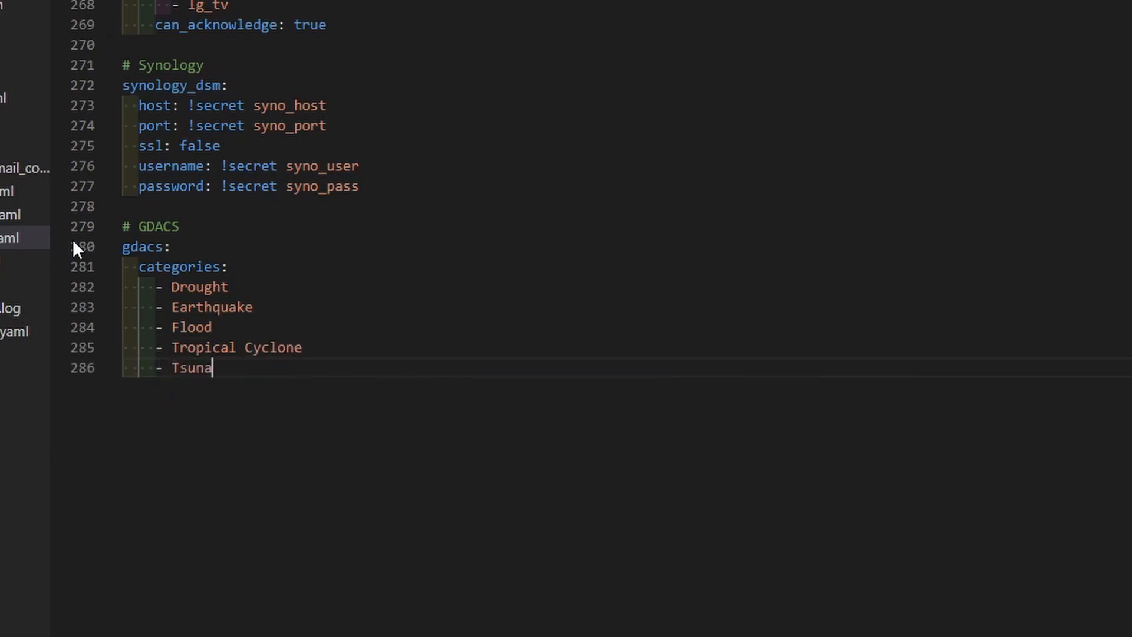
{"action": "type", "text": "mi"}
{"action": "key", "text": "Return"}
{"action": "key", "text": "Tab"}
{"action": "key", "text": "Tab"}
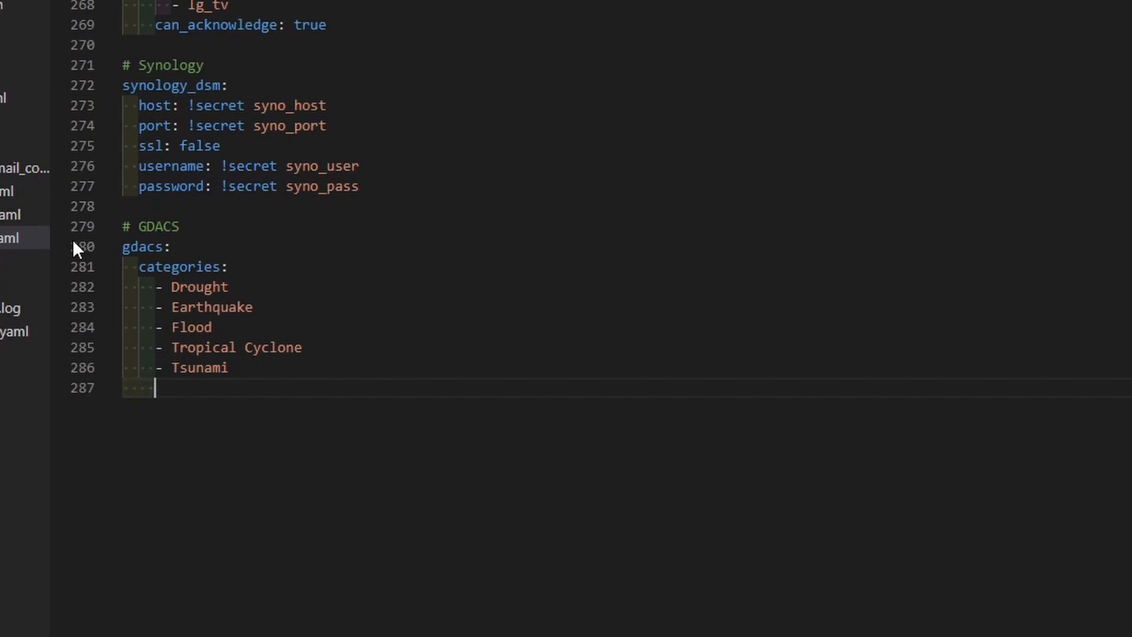
{"action": "type", "text": "- Volcano"}
{"action": "key", "text": "Return"}
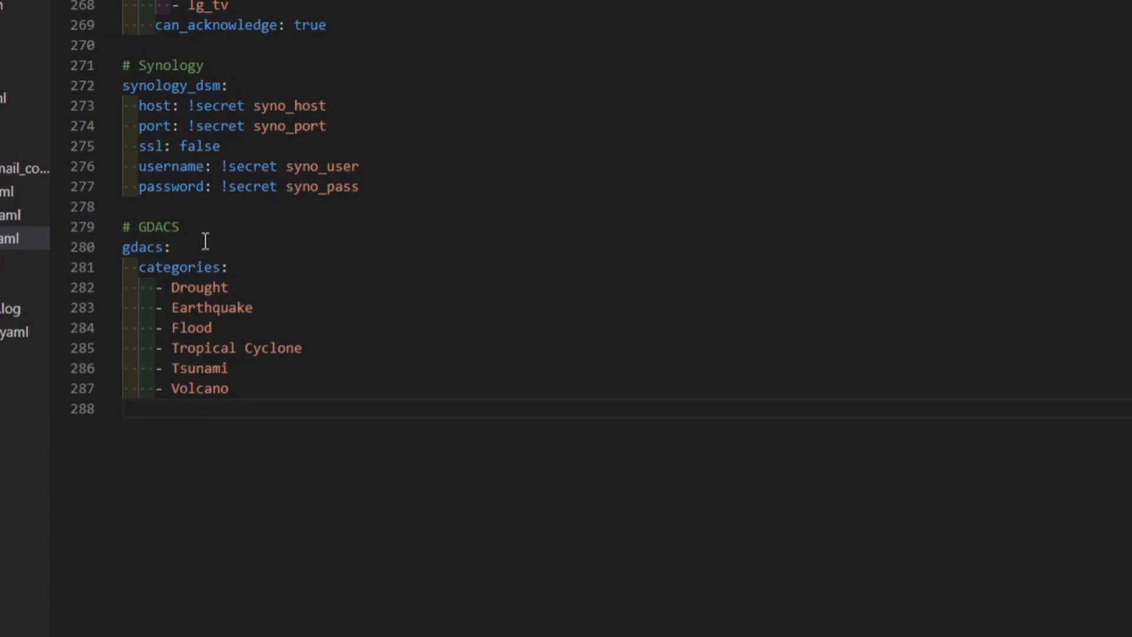
Add a radius of 750 to the gdacs entry, at the same indentation as the categories key
{"action": "key", "text": "Tab"}
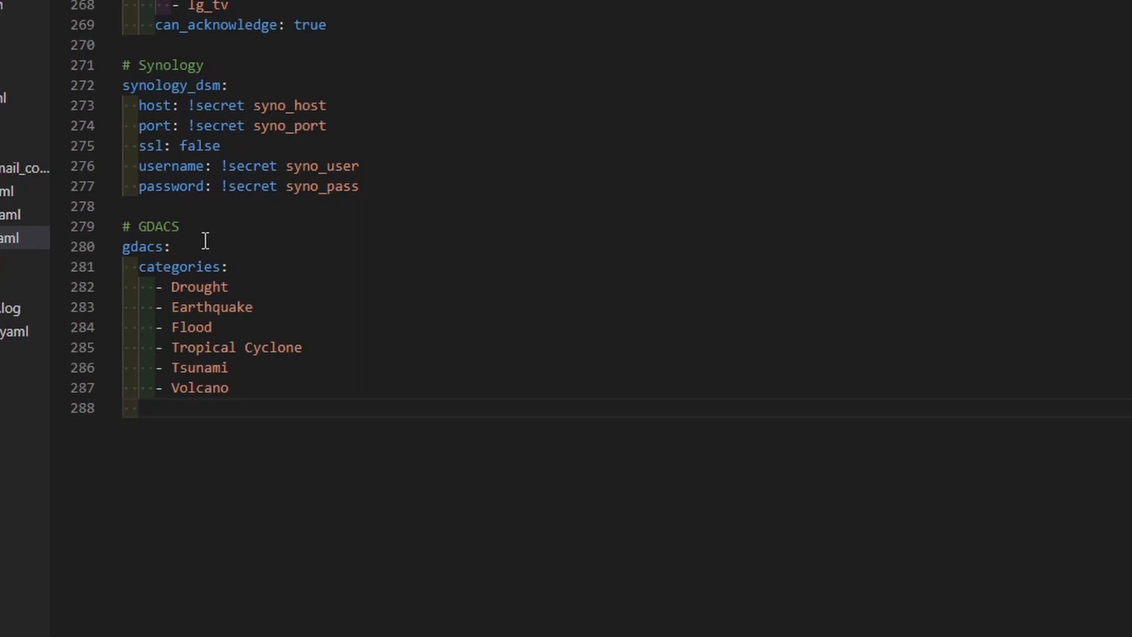
{"action": "type", "text": "radius:"}
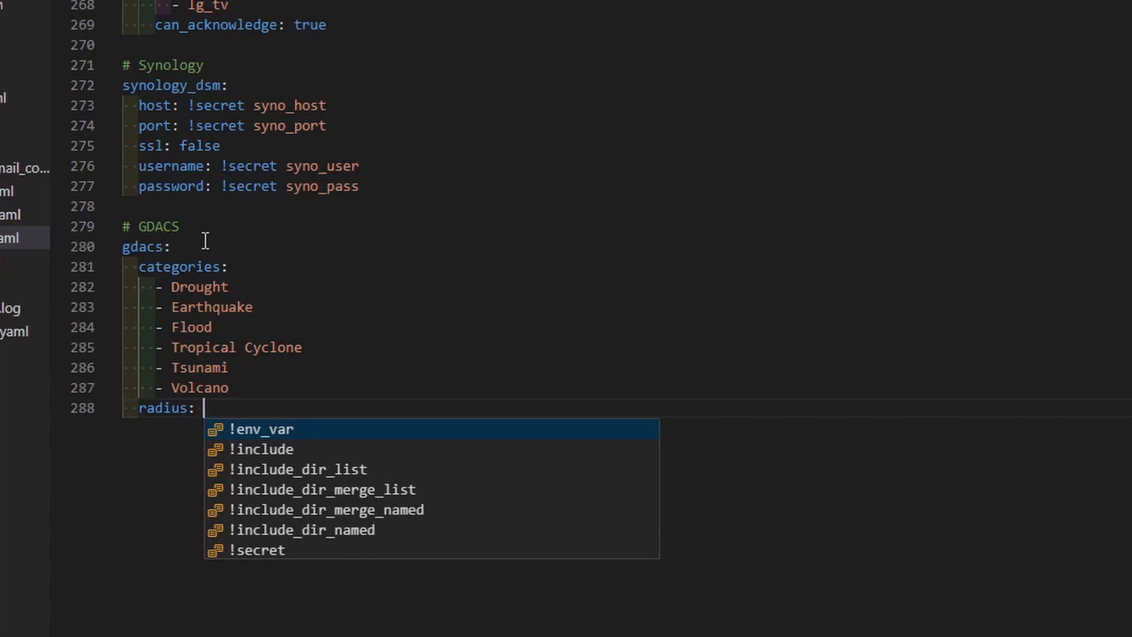
{"action": "type", "text": "750"}
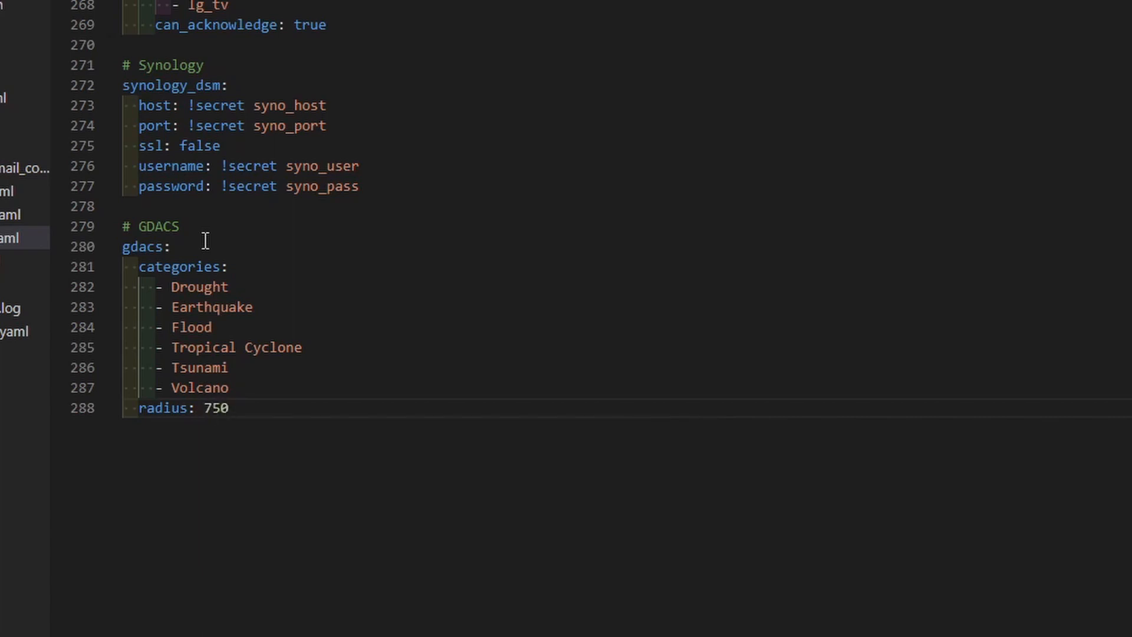
{"action": "key", "text": "Return"}
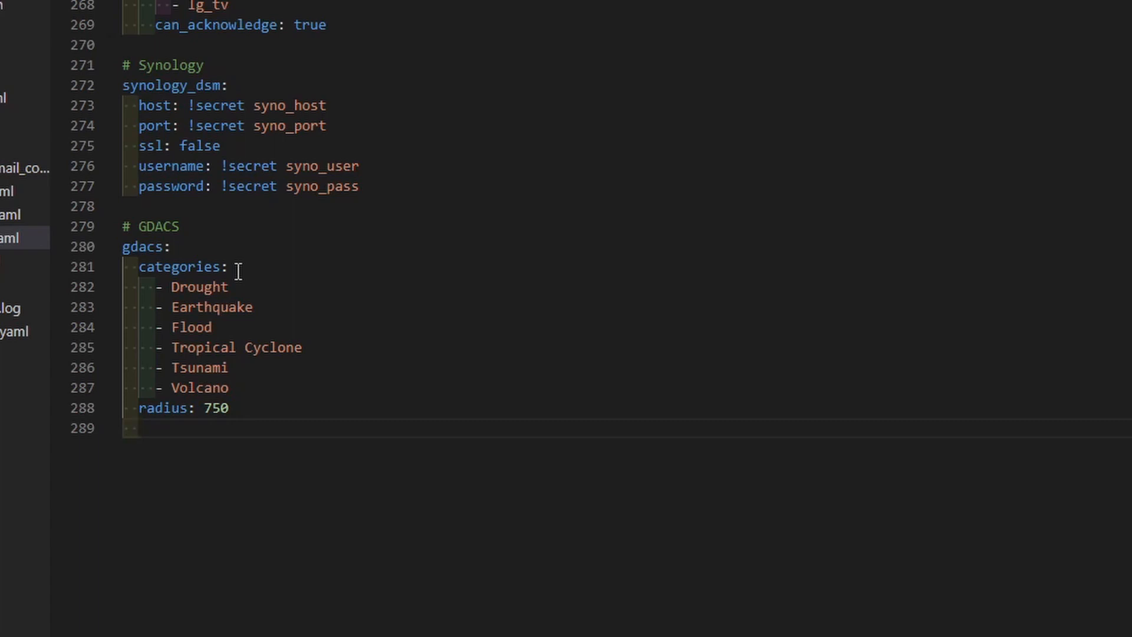
Add a latitude of 12.00178 to the gdacs entry below the radius
{"action": "type", "text": "latitude:"}
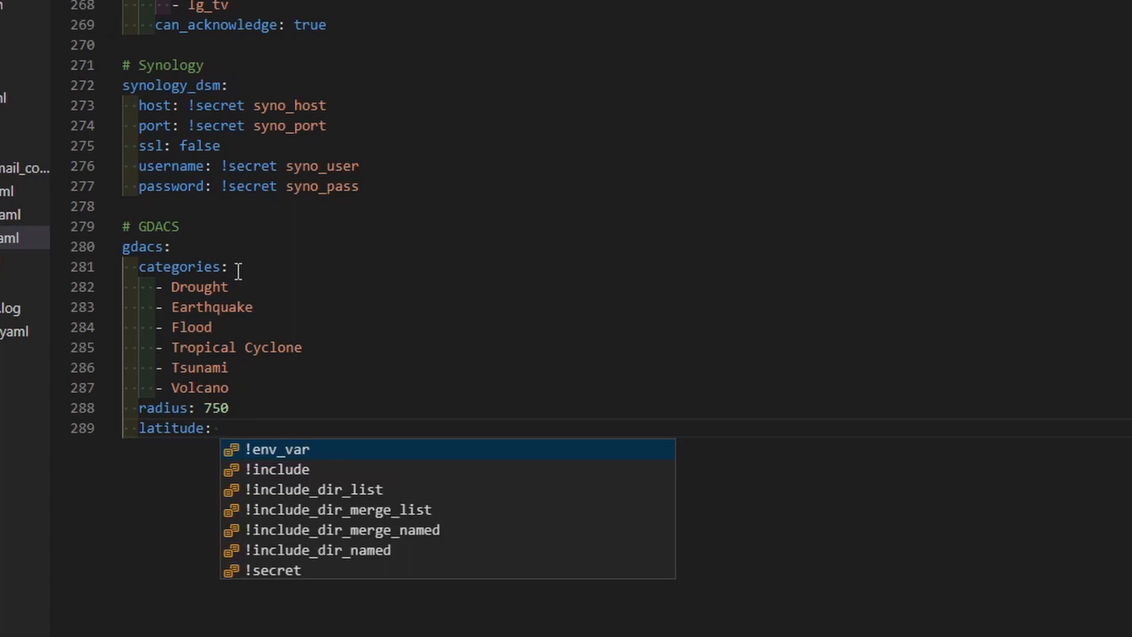
{"action": "type", "text": "12.001"}
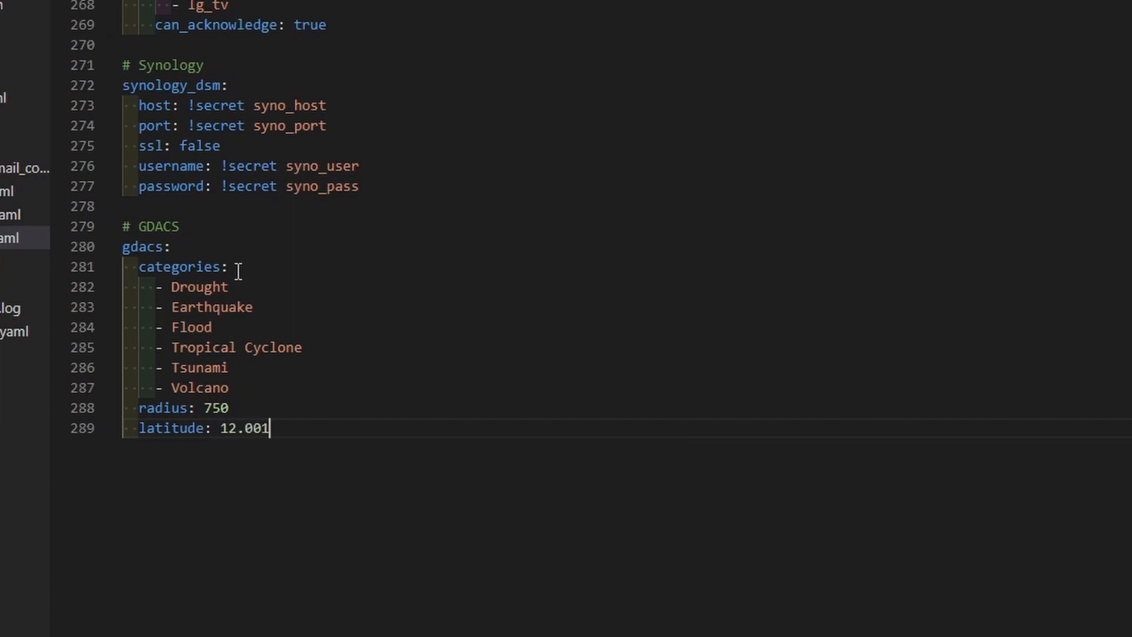
{"action": "type", "text": "78"}
{"action": "key", "text": "Return"}
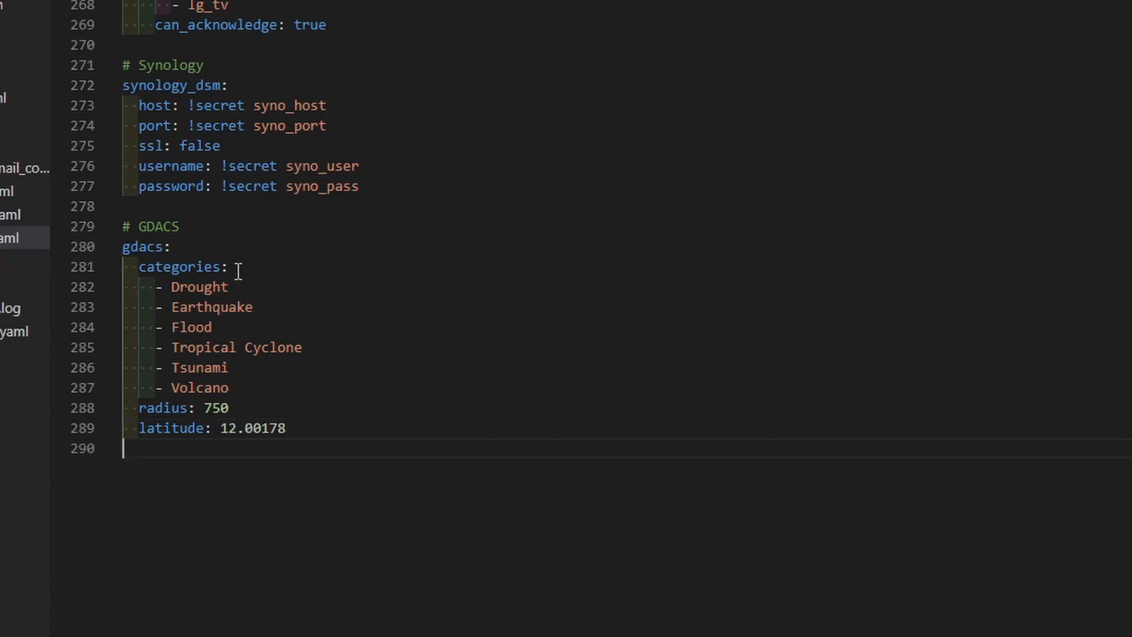
Add a longitude of -45.6723 to the gdacs entry below the latitude
{"action": "key", "text": "Tab"}
{"action": "type", "text": "longitude:"}
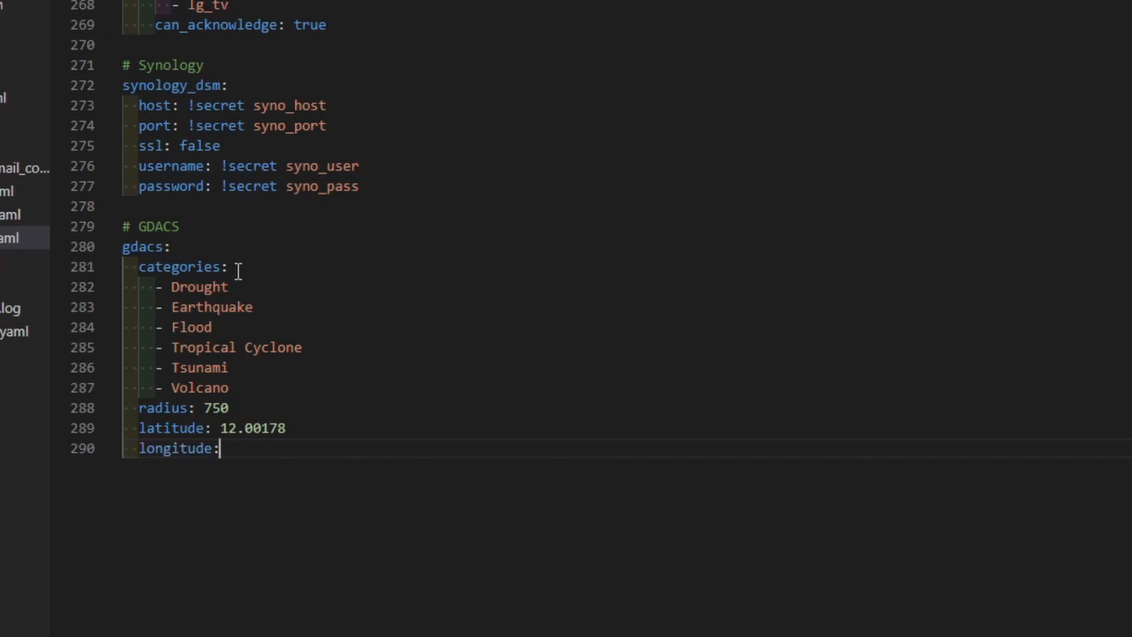
{"action": "type", "text": " -"}
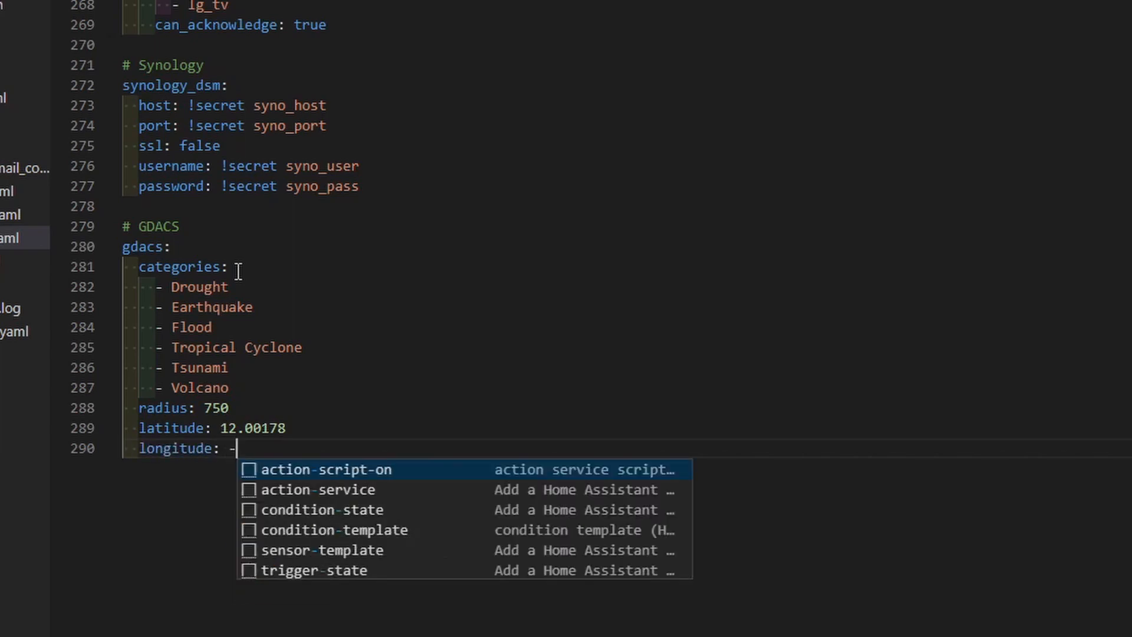
{"action": "type", "text": "45"}
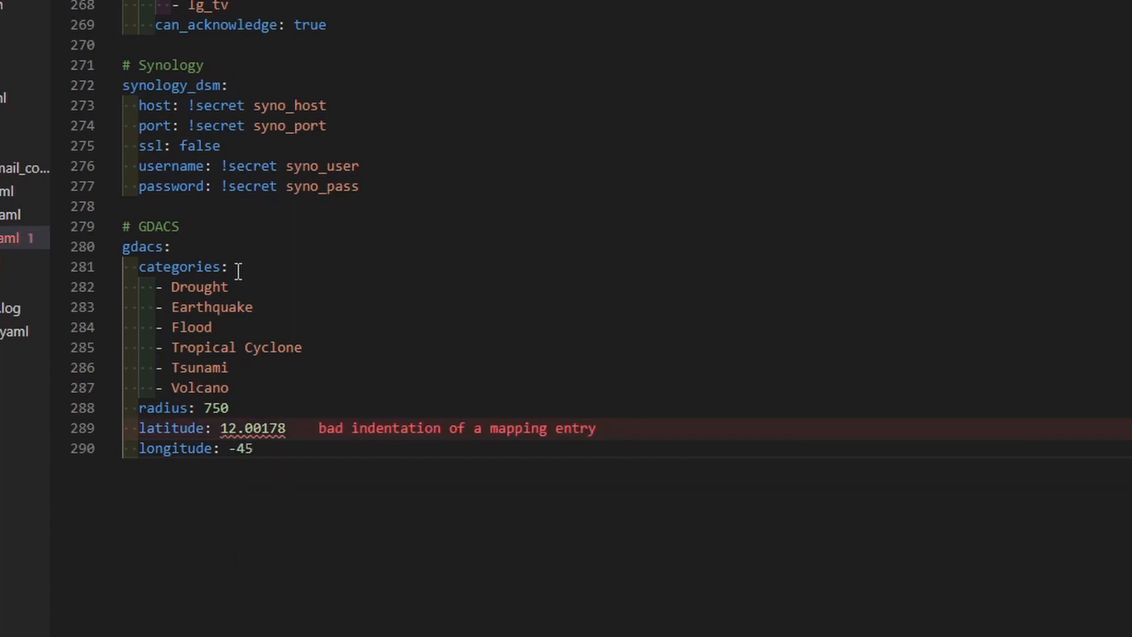
{"action": "type", "text": ".67"}
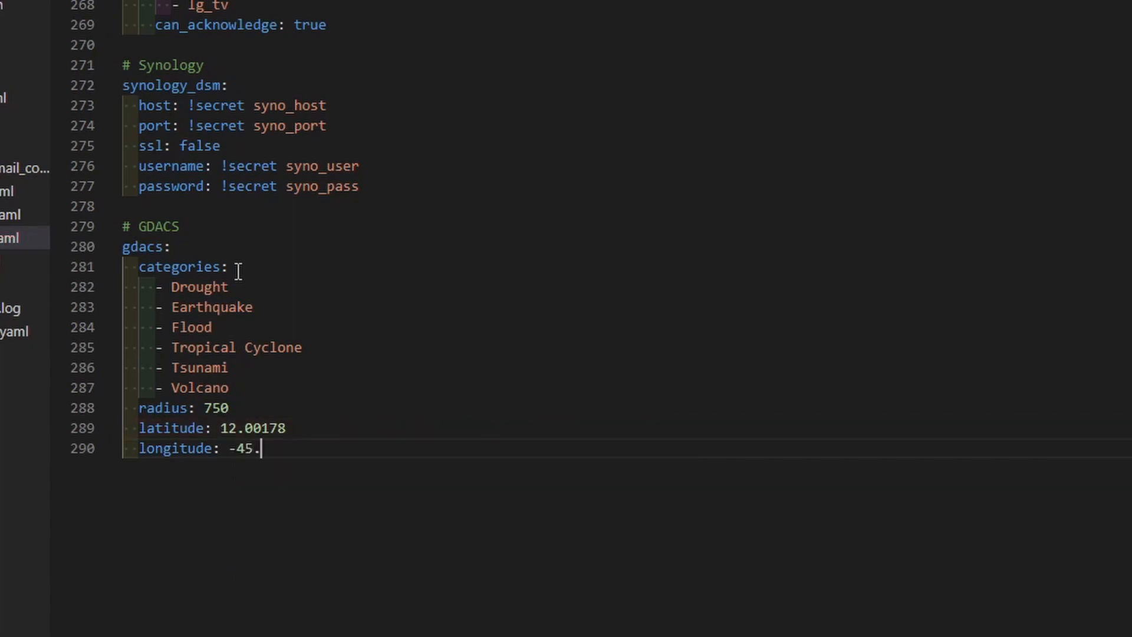
{"action": "type", "text": "23"}
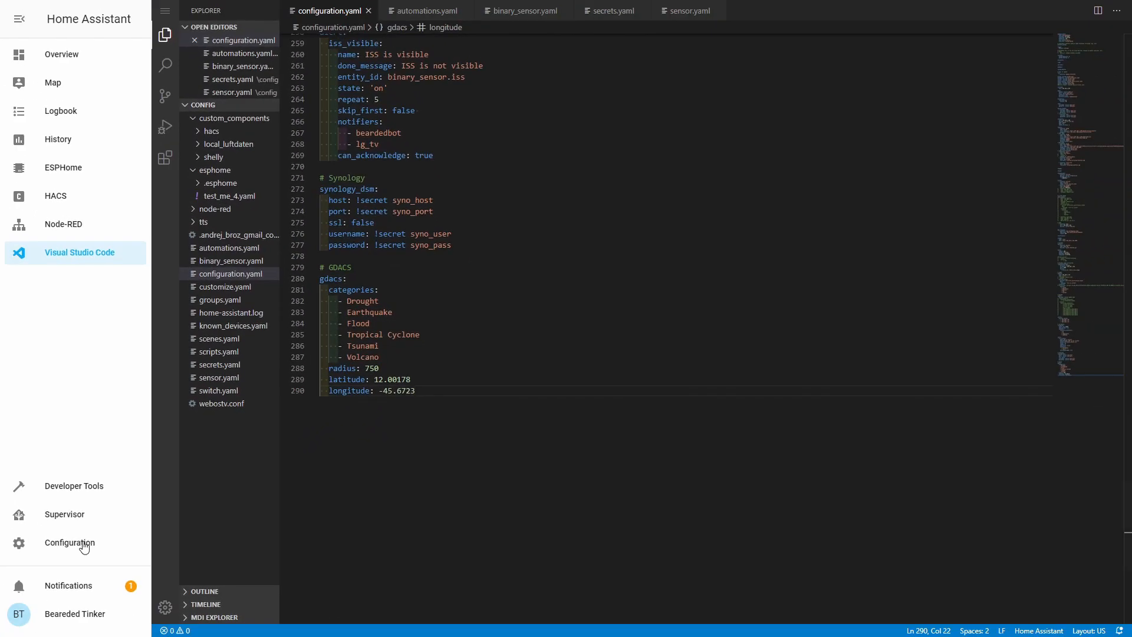
Open Home Assistant's Server Controls and run the configuration check
{"action": "left_click", "coordinate": [85, 543]}
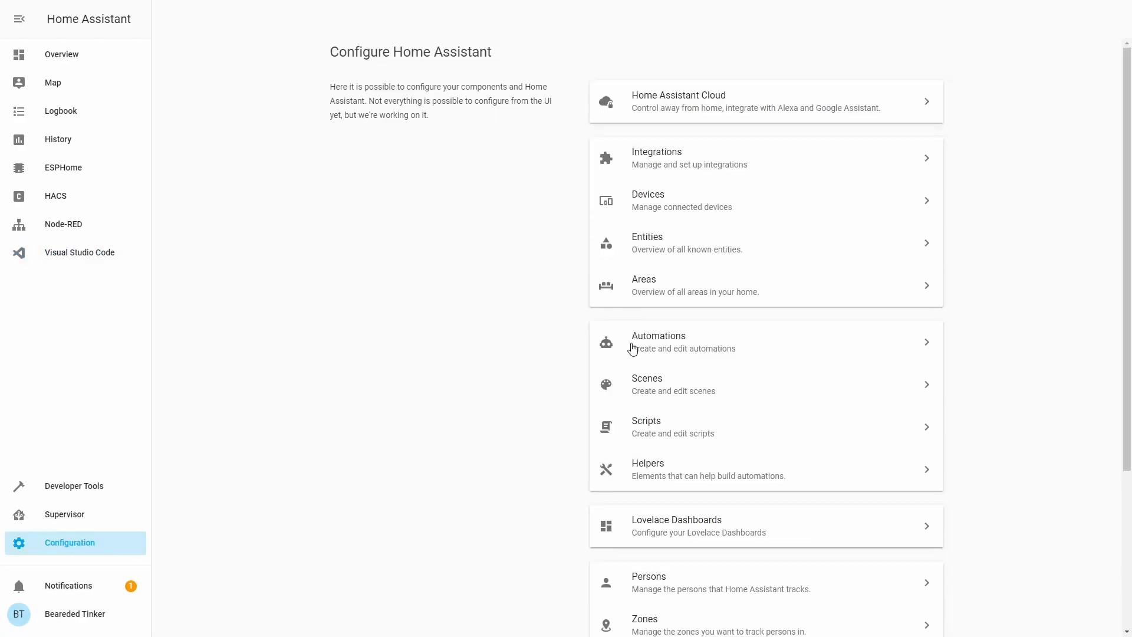
{"action": "scroll", "coordinate": [695, 354], "scroll_direction": "down", "scroll_amount": 4}
{"action": "left_click", "coordinate": [707, 538]}
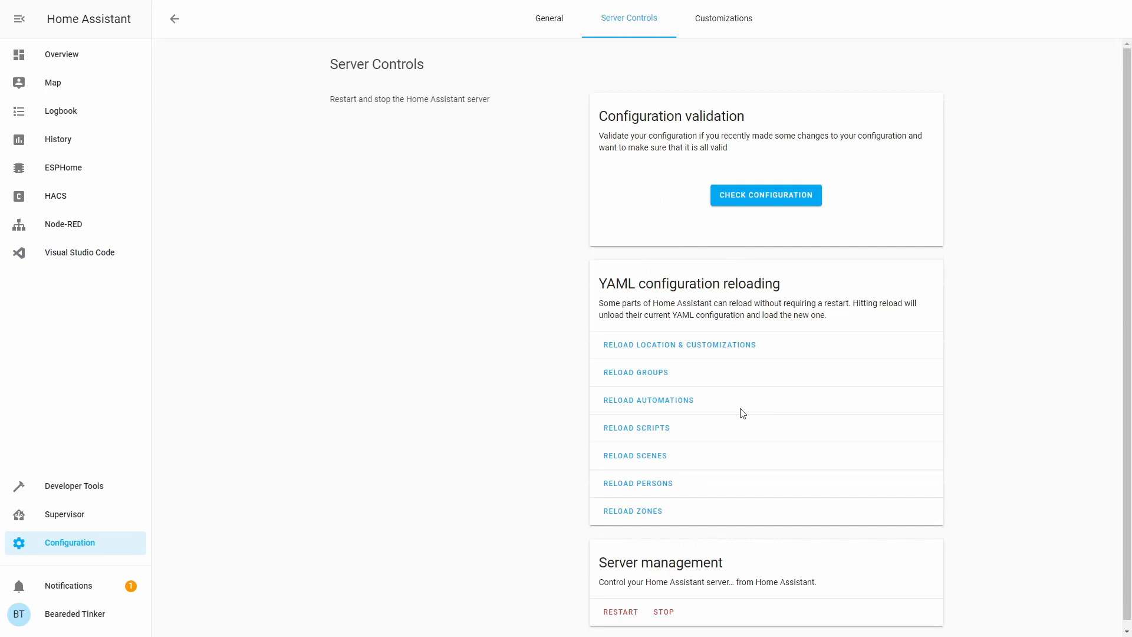
{"action": "left_click", "coordinate": [714, 199]}
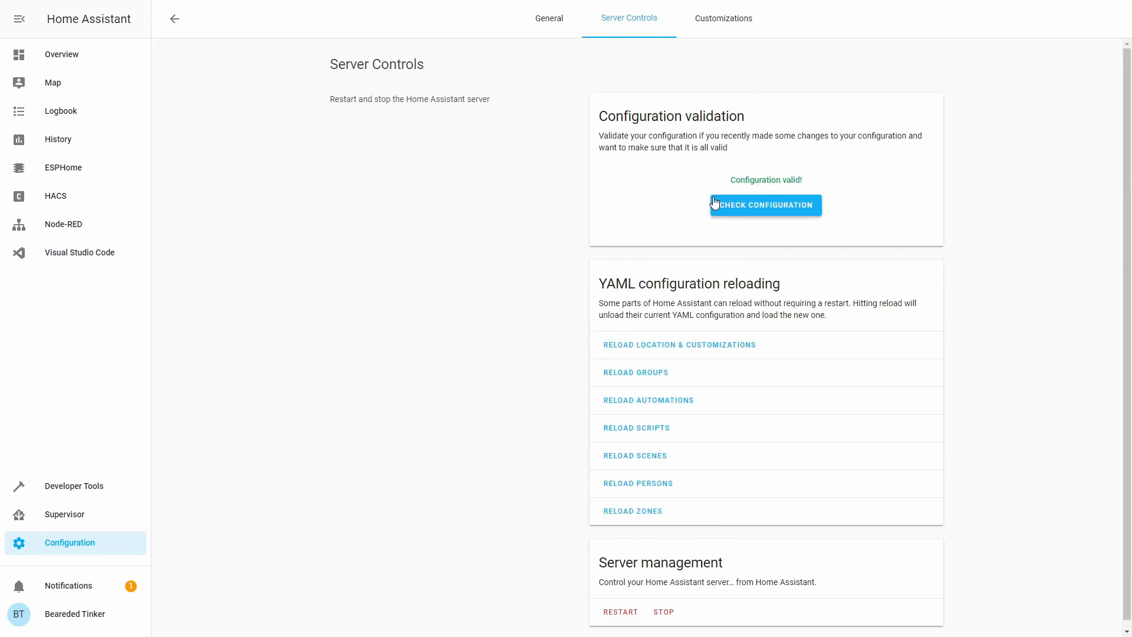
Restart the Home Assistant server and confirm the restart
{"action": "scroll", "coordinate": [615, 607], "scroll_direction": "down", "scroll_amount": 1}
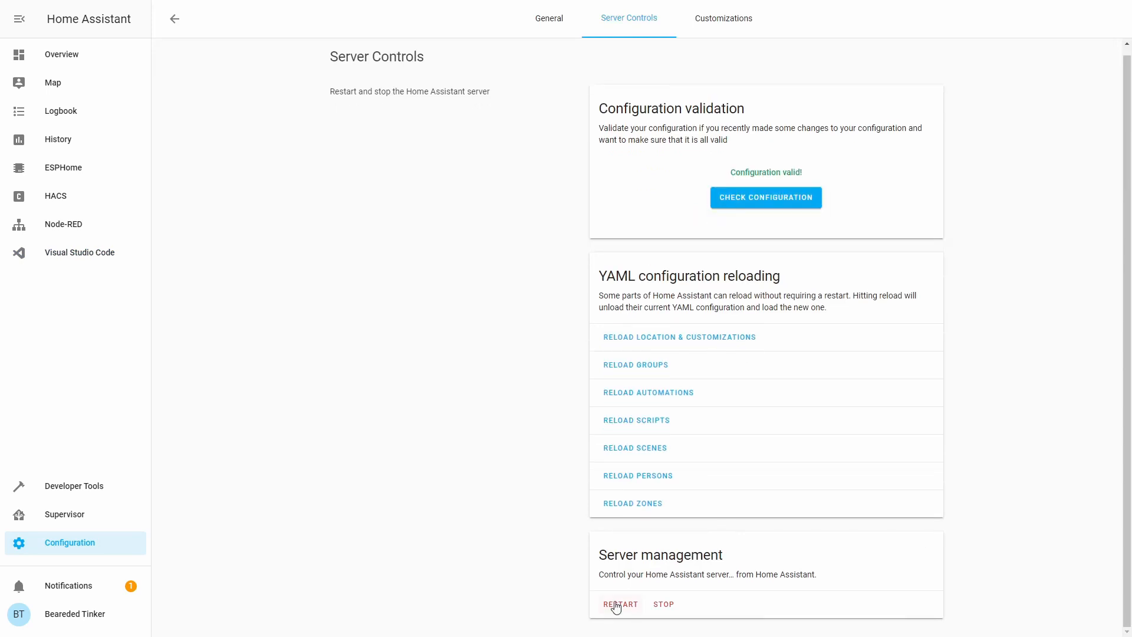
{"action": "left_click", "coordinate": [615, 605]}
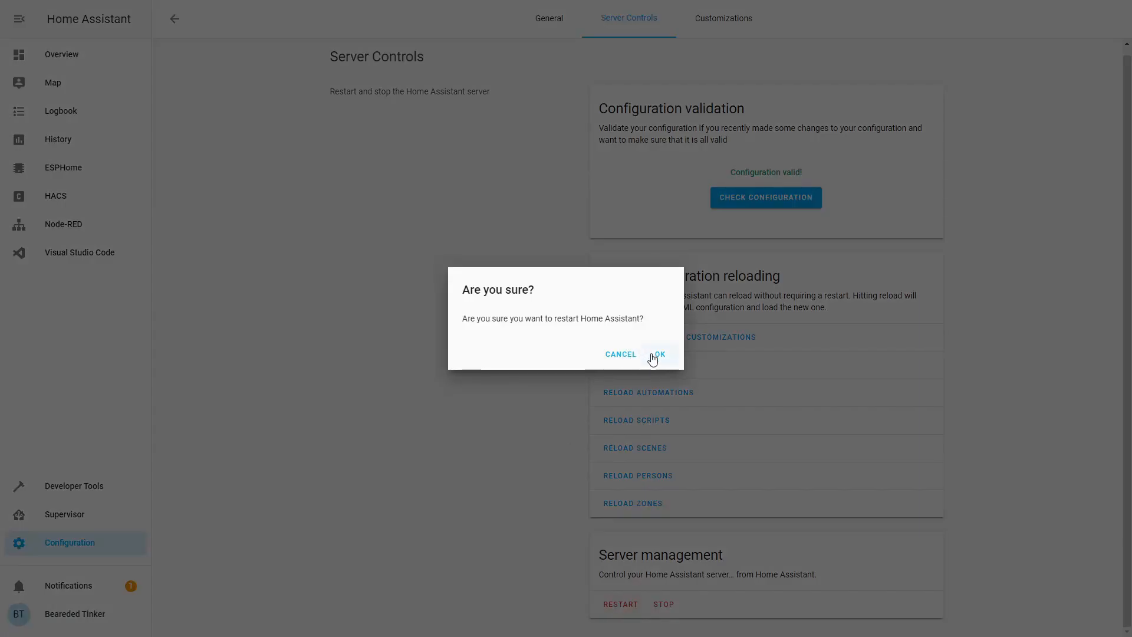
{"action": "left_click", "coordinate": [654, 355]}
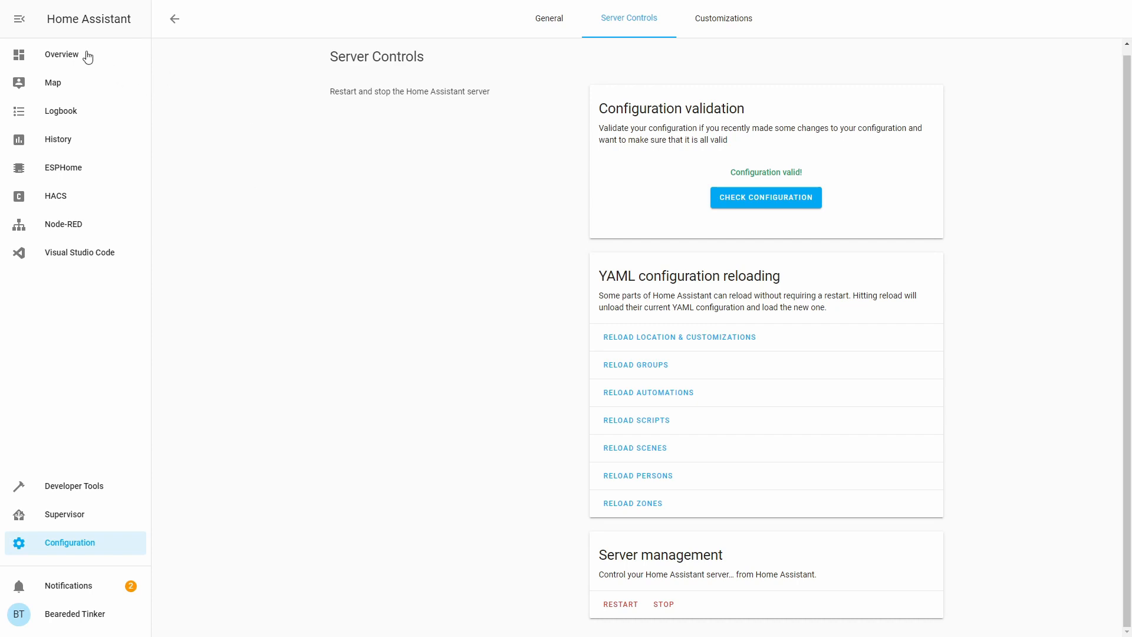
Examine the details of the VE marker near Sicily and the EG( marker south-west of Greece on the map
{"action": "left_click", "coordinate": [86, 87]}
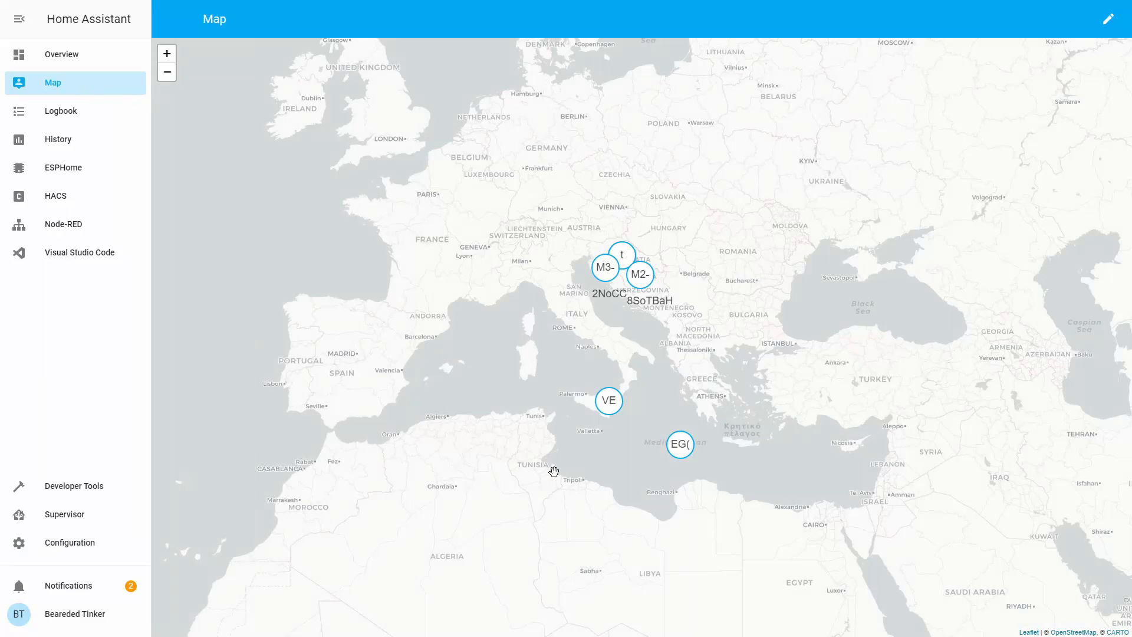
{"action": "left_click", "coordinate": [607, 403]}
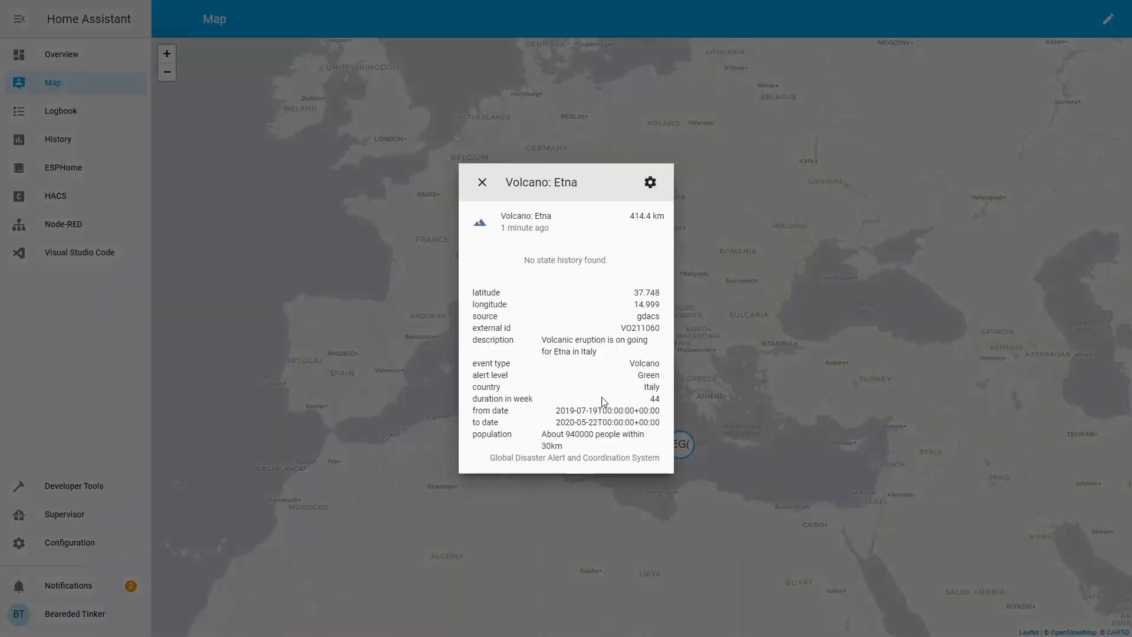
{"action": "left_click", "coordinate": [482, 183]}
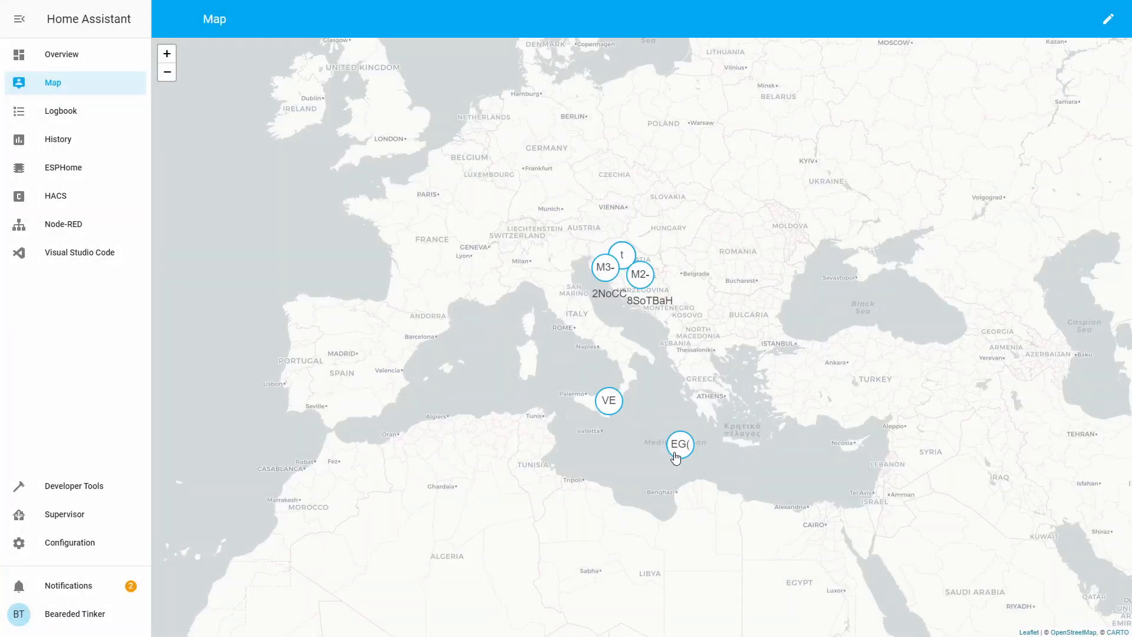
{"action": "left_click", "coordinate": [676, 453]}
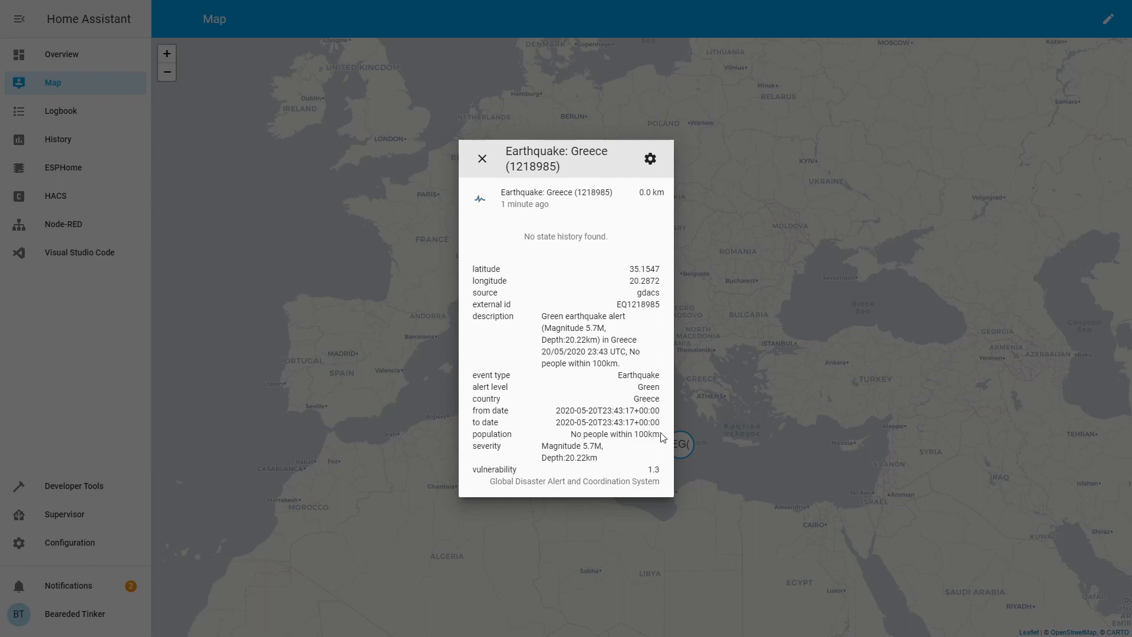
{"action": "left_click", "coordinate": [482, 158]}
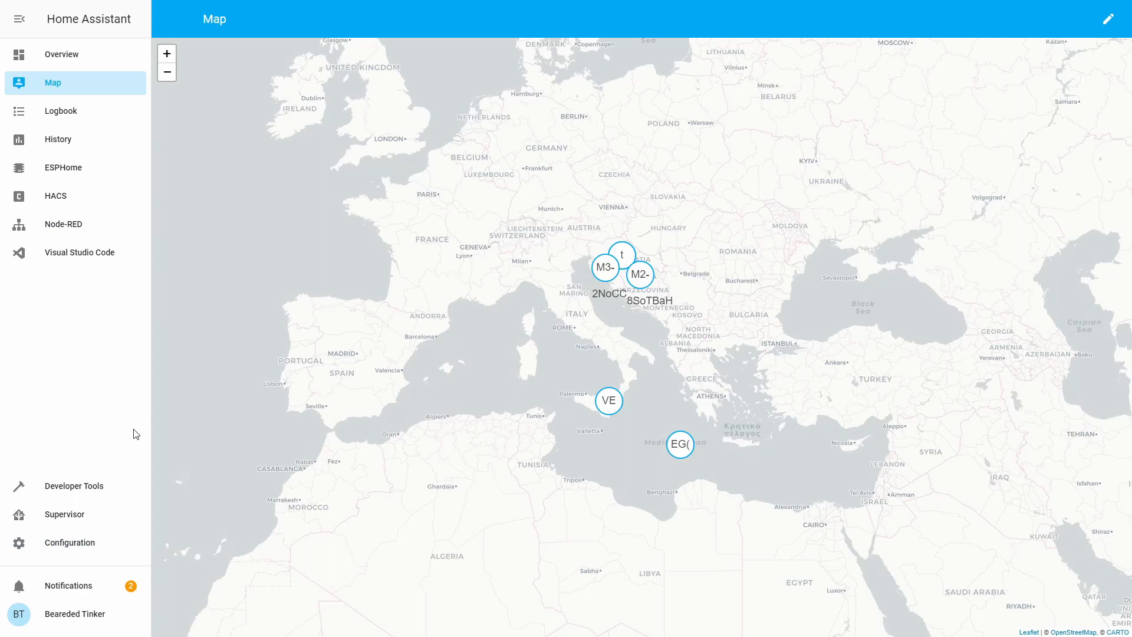
Open the Thunderstruck automation for editing and review its geolocation trigger and notification action
{"action": "left_click", "coordinate": [94, 548]}
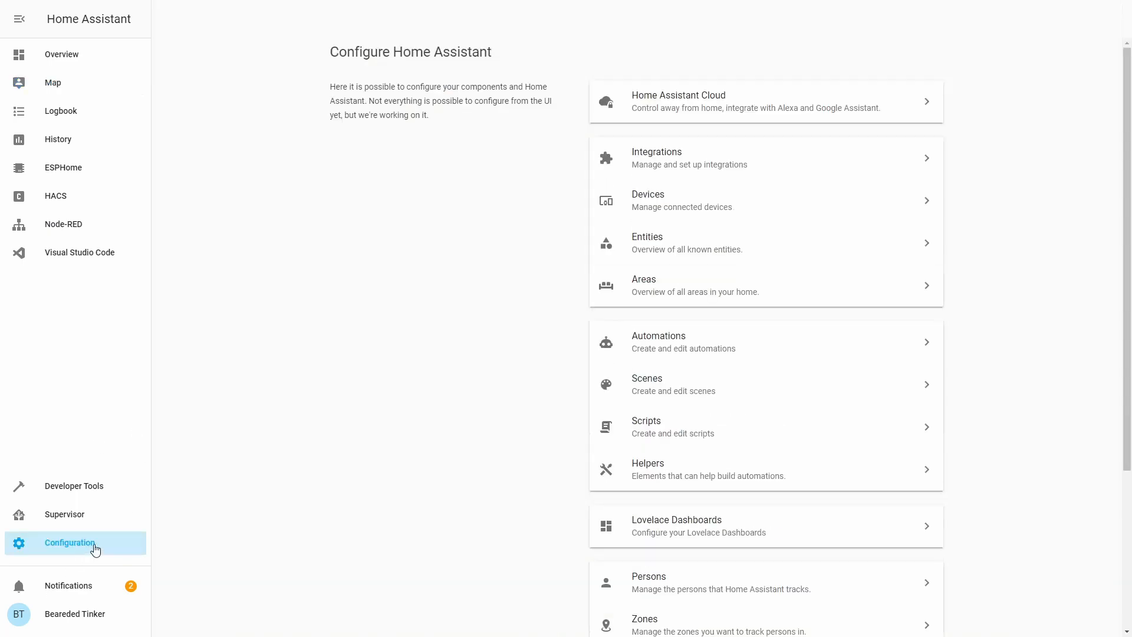
{"action": "left_click", "coordinate": [634, 352]}
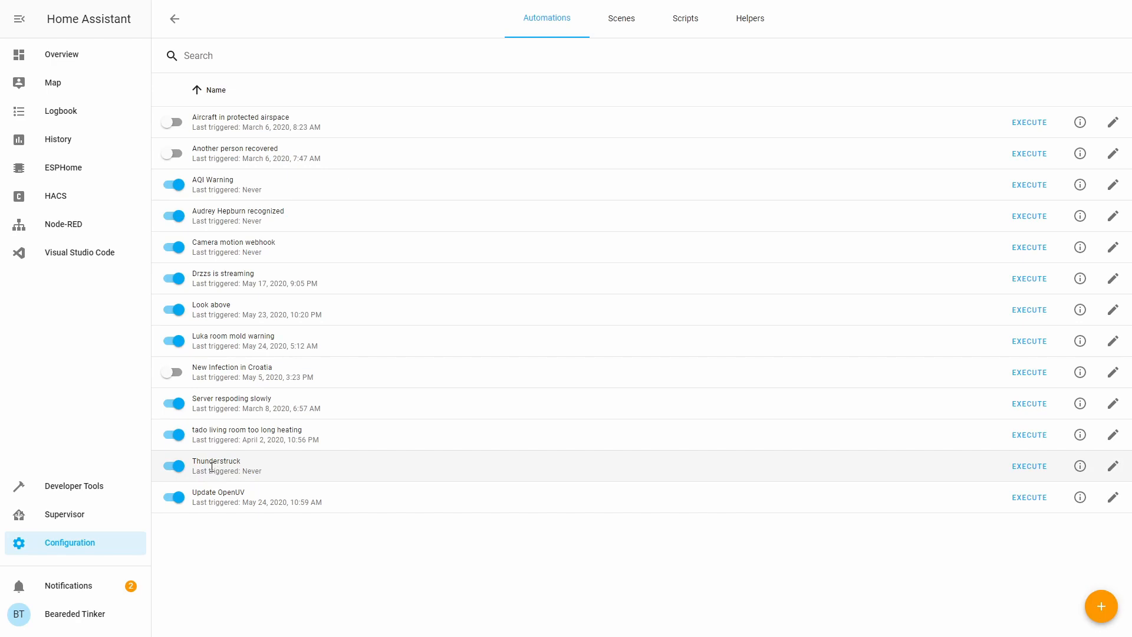
{"action": "left_click", "coordinate": [1113, 466]}
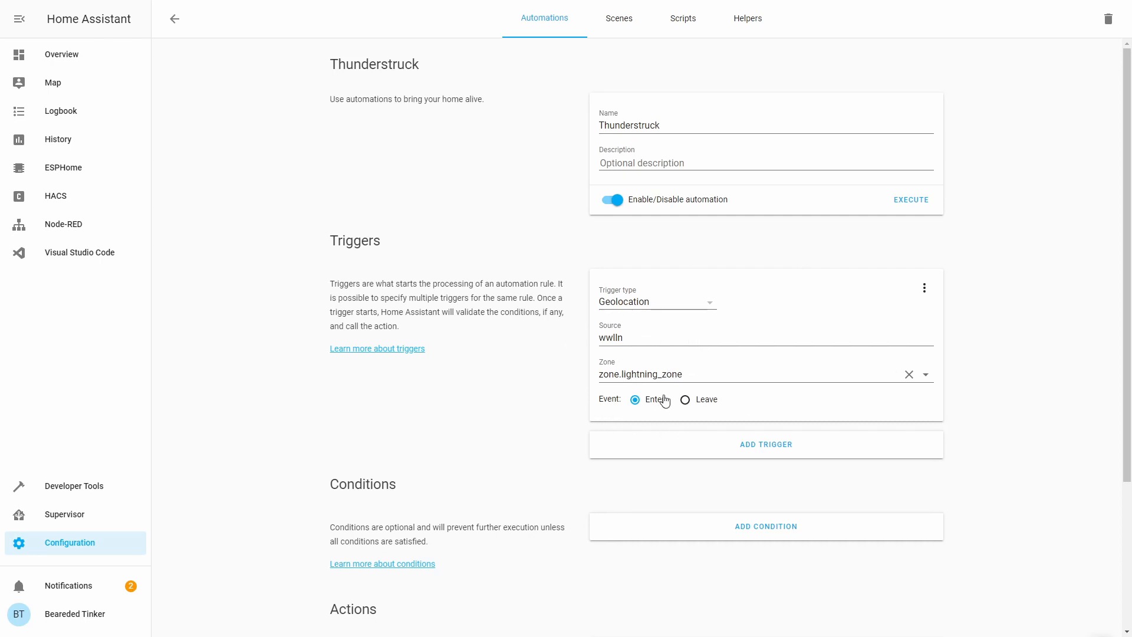
{"action": "scroll", "coordinate": [661, 401], "scroll_direction": "down", "scroll_amount": 3}
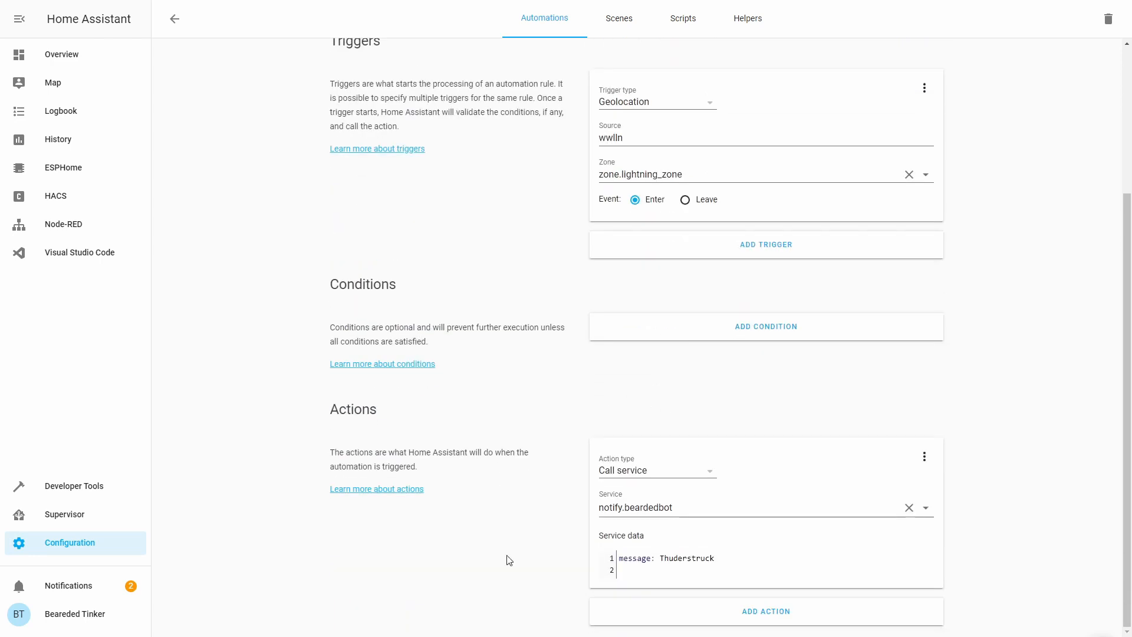